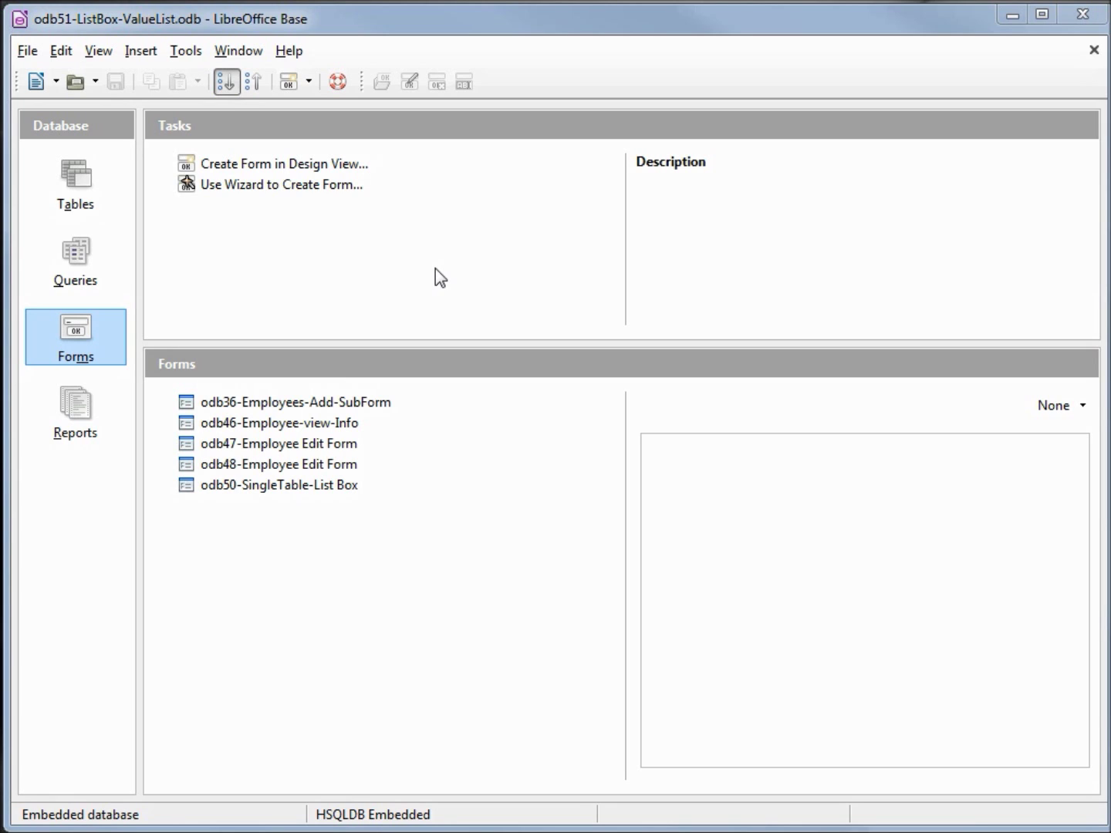
Copy the odb50-SingleTable-List Box form and paste it as 'odb51-List Box-ValueList'
{"action": "left_click", "coordinate": [274, 486]}
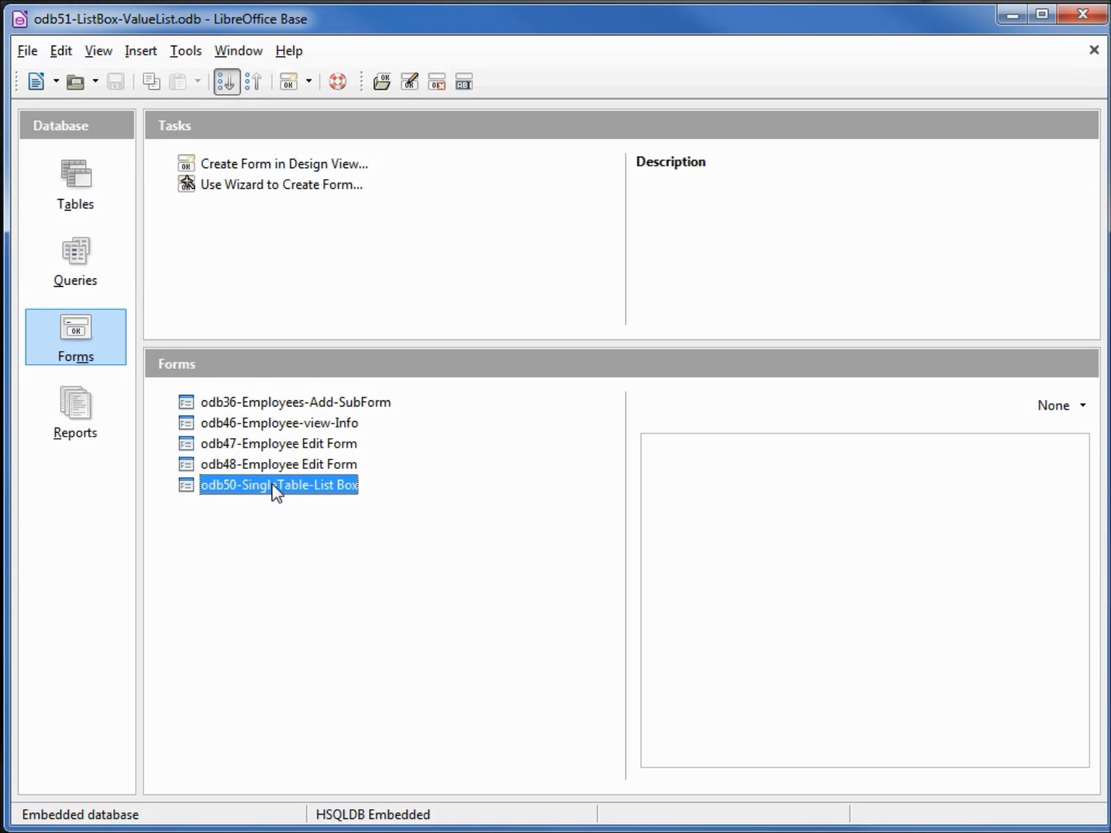
{"action": "right_click", "coordinate": [275, 488]}
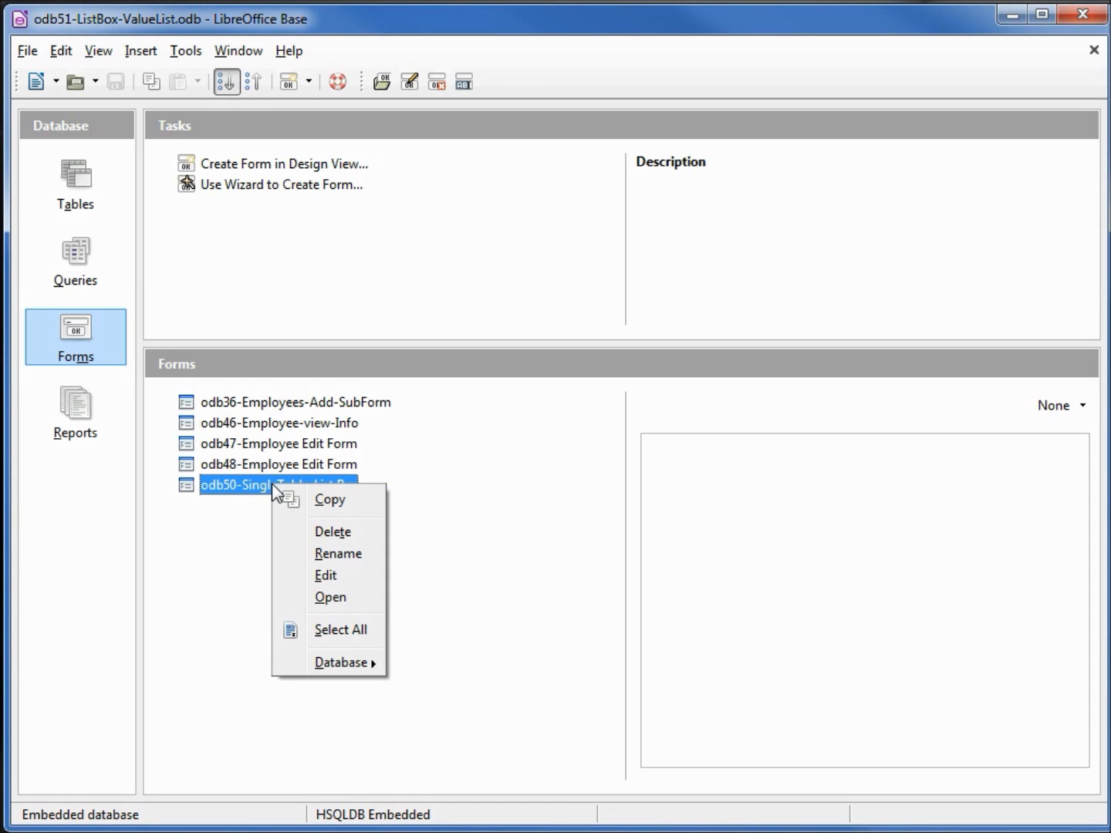
{"action": "left_click", "coordinate": [330, 502]}
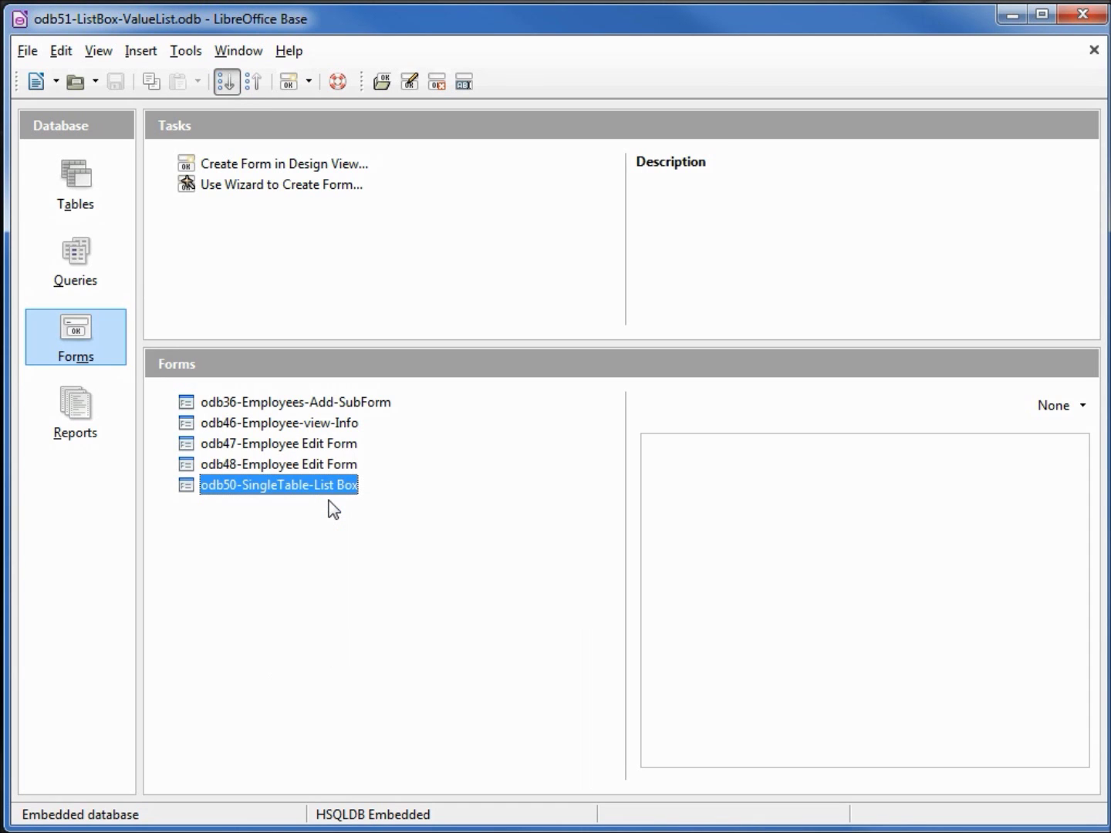
{"action": "right_click", "coordinate": [320, 511]}
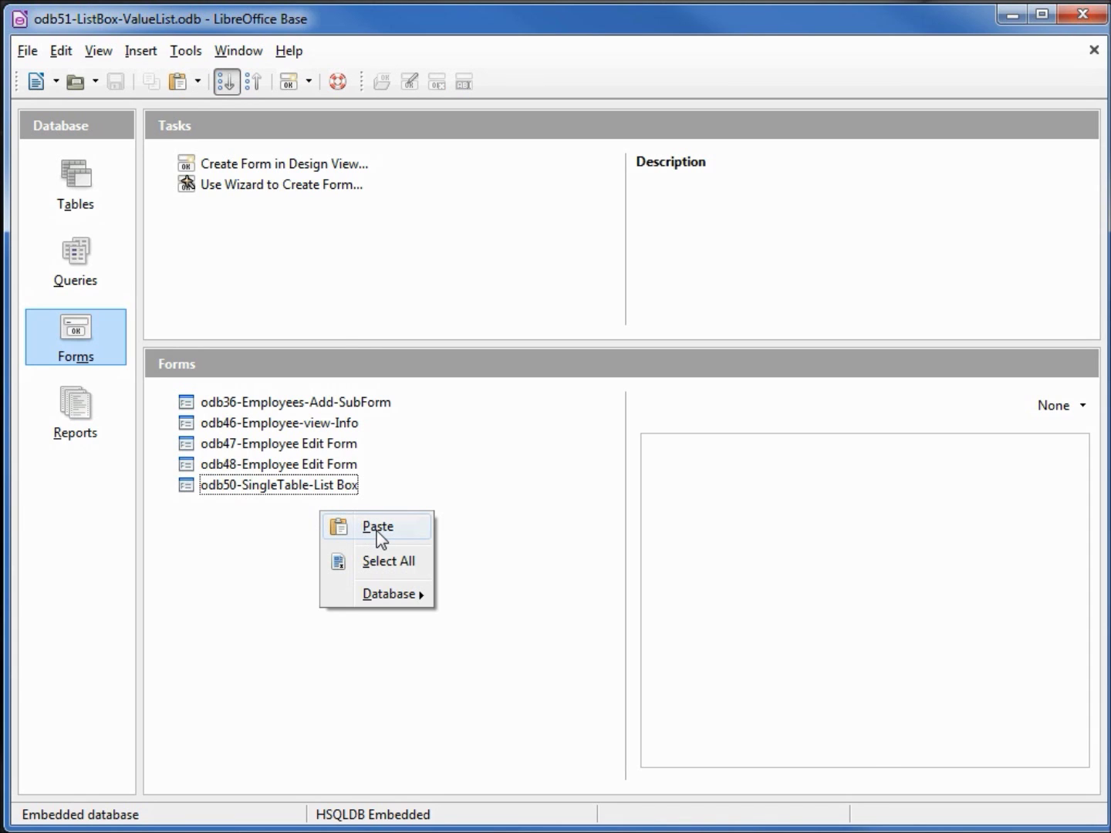
{"action": "left_click", "coordinate": [378, 529]}
{"action": "key", "text": "BackSpace"}
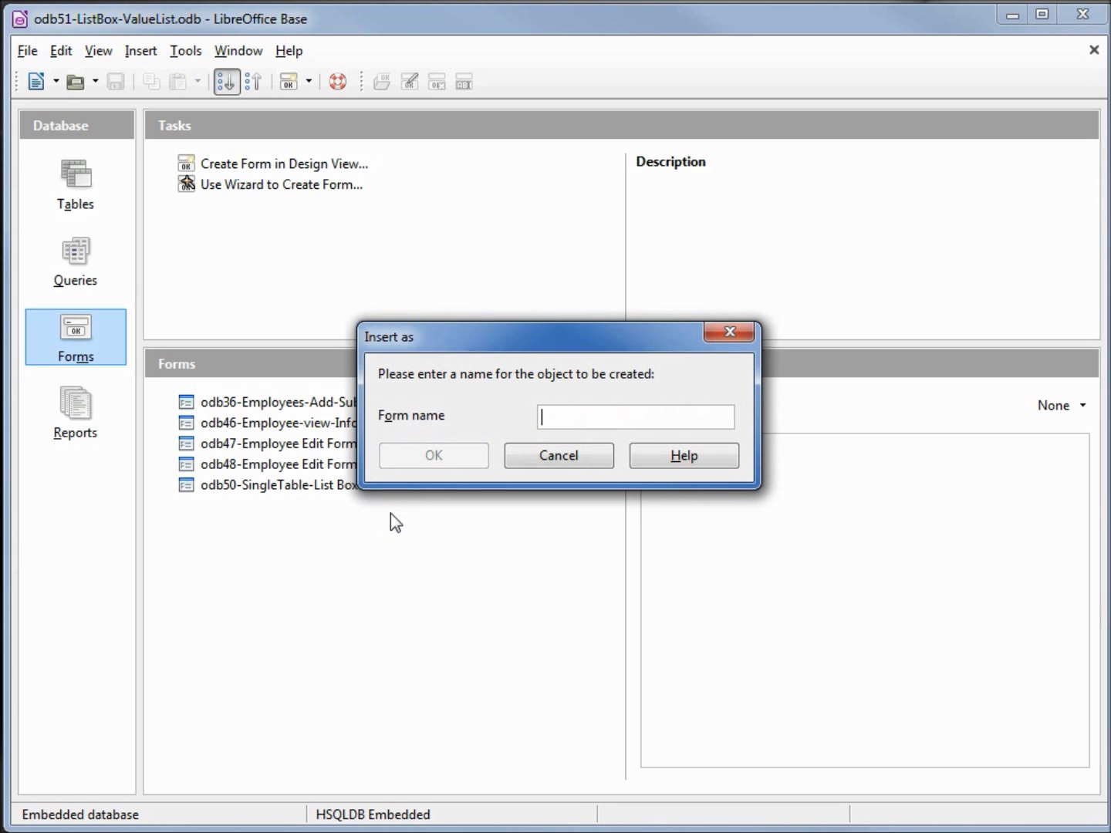
{"action": "key", "text": "ctrl+v"}
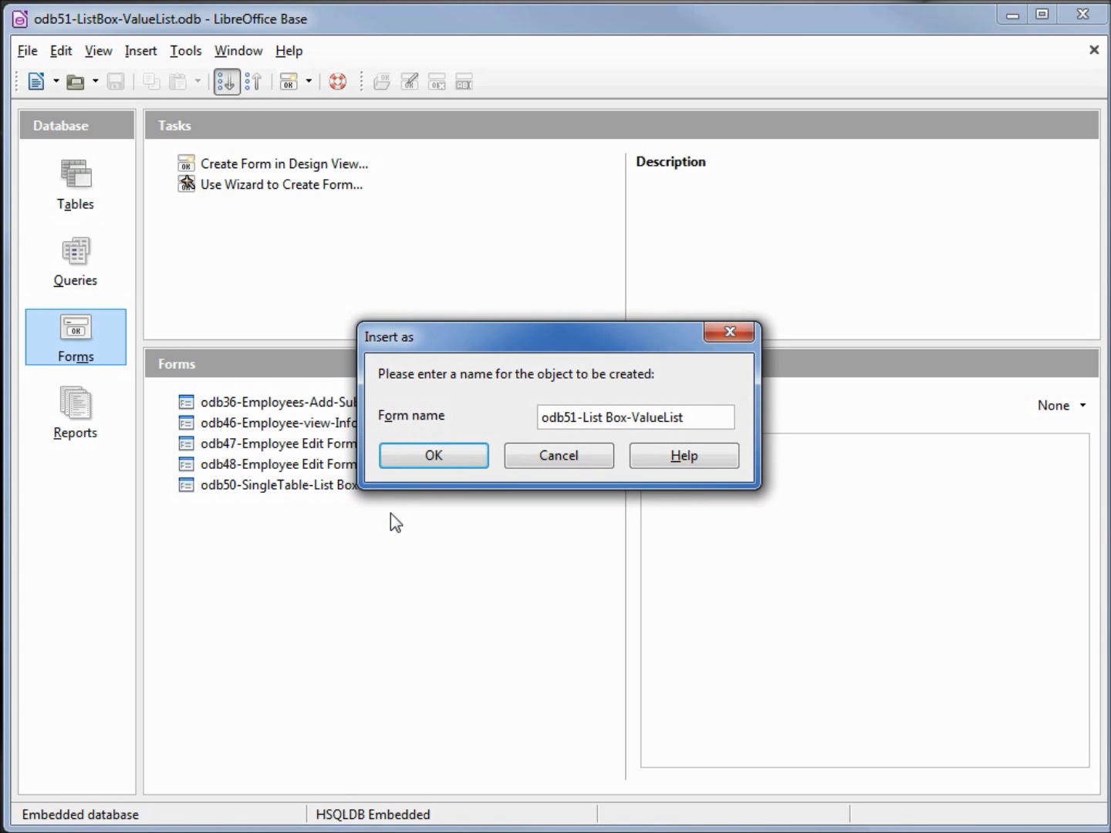
{"action": "left_click", "coordinate": [417, 464]}
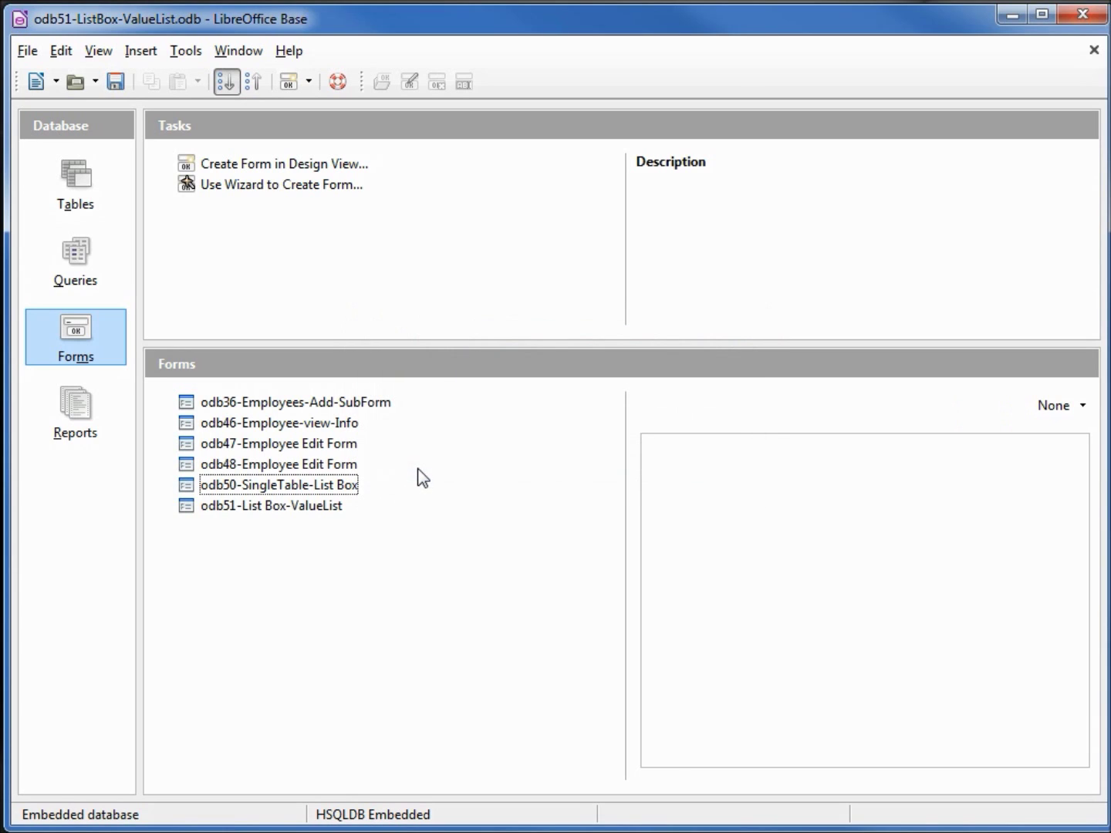
Open the odb51 form for editing and draw a list box beside the Group field
{"action": "right_click", "coordinate": [233, 515]}
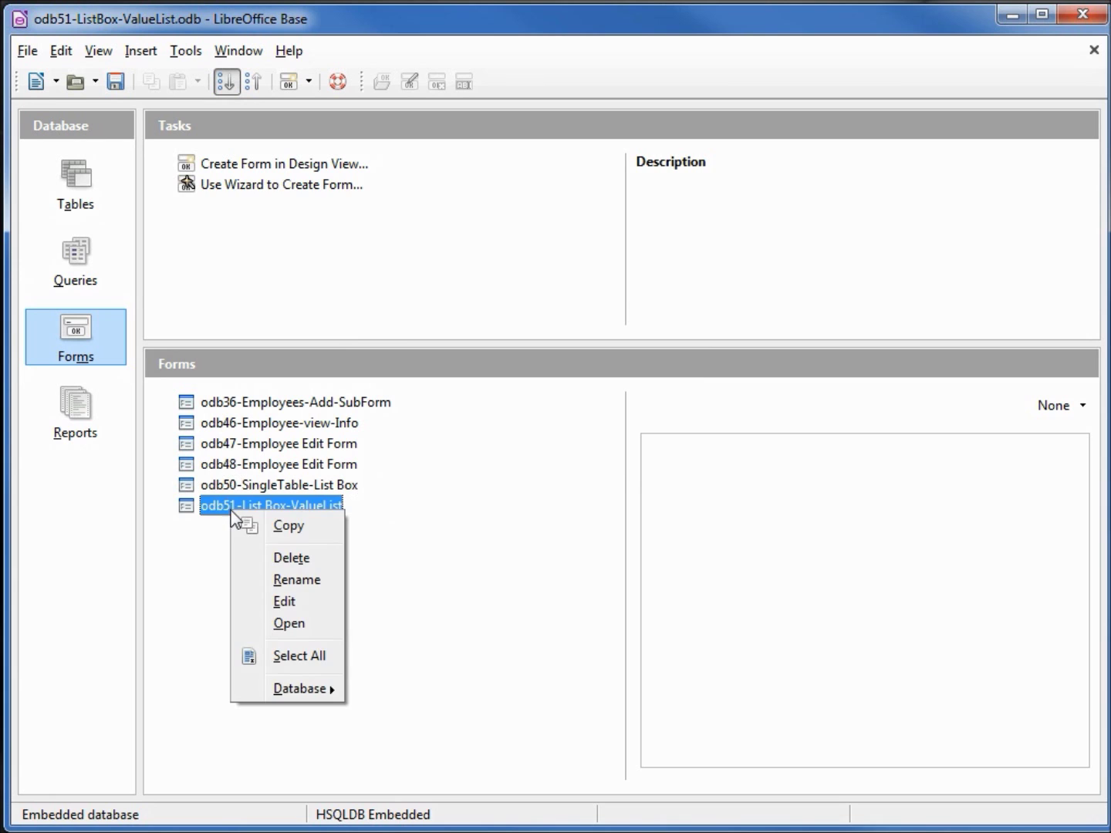
{"action": "left_click", "coordinate": [284, 603]}
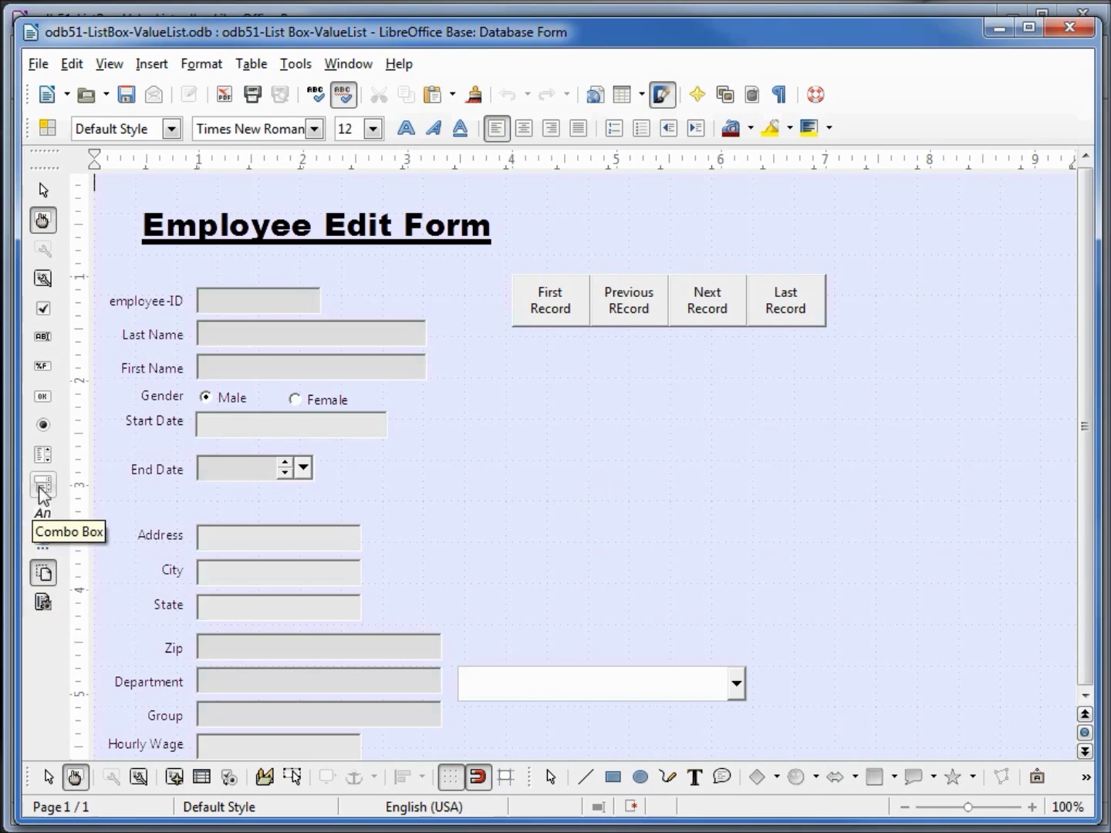
{"action": "left_click", "coordinate": [43, 456]}
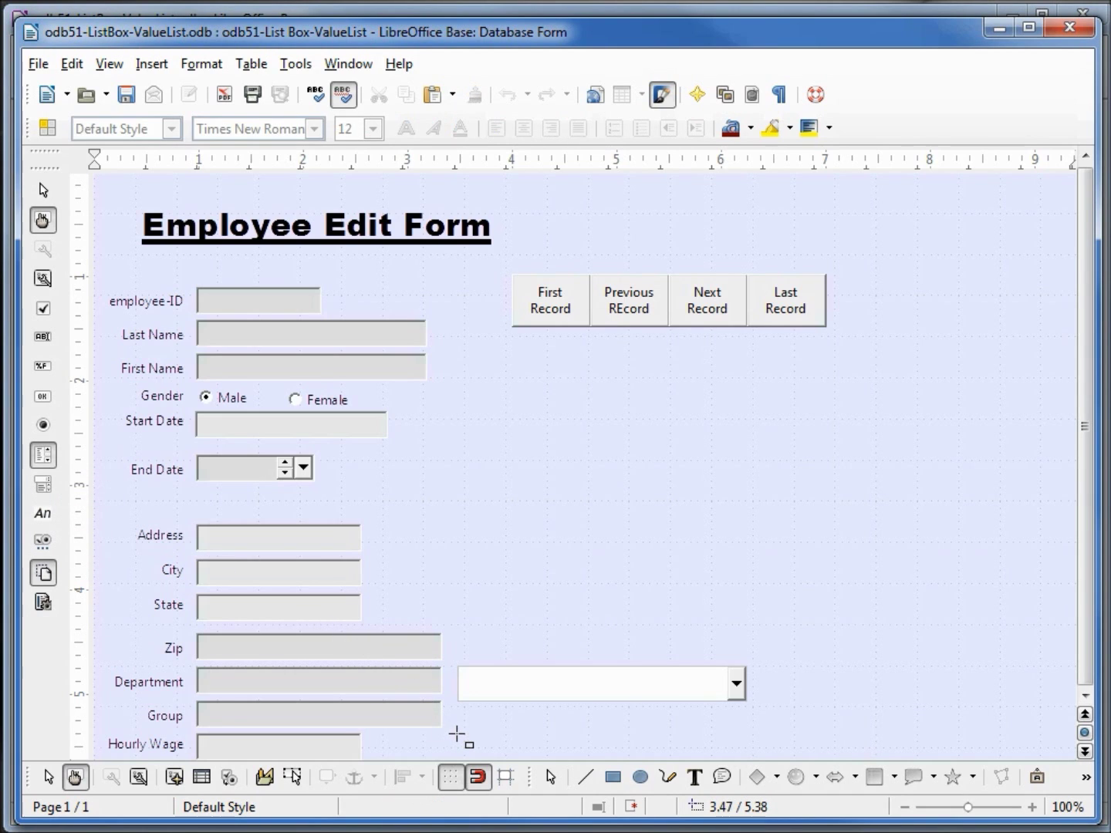
{"action": "left_click_drag", "start_coordinate": [454, 734], "coordinate": [740, 721]}
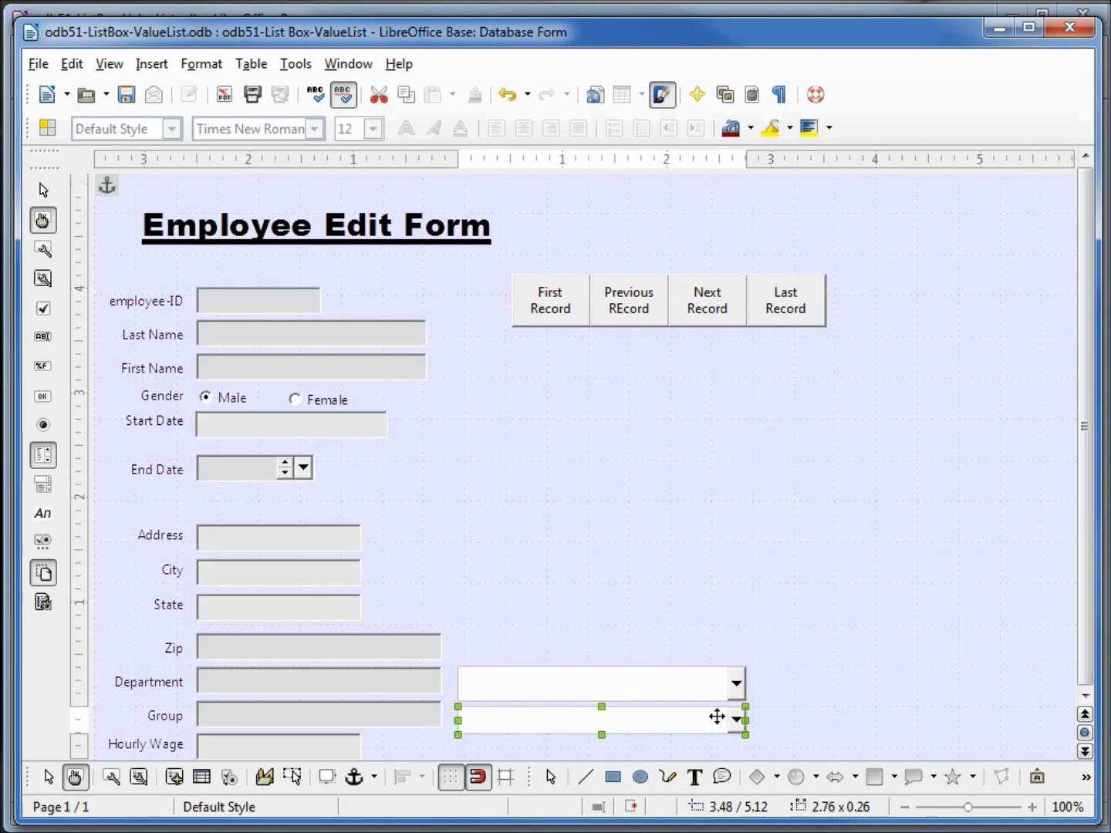
Align the new Group list box with the Department list box, nudging both up slightly
{"action": "left_click", "coordinate": [777, 705]}
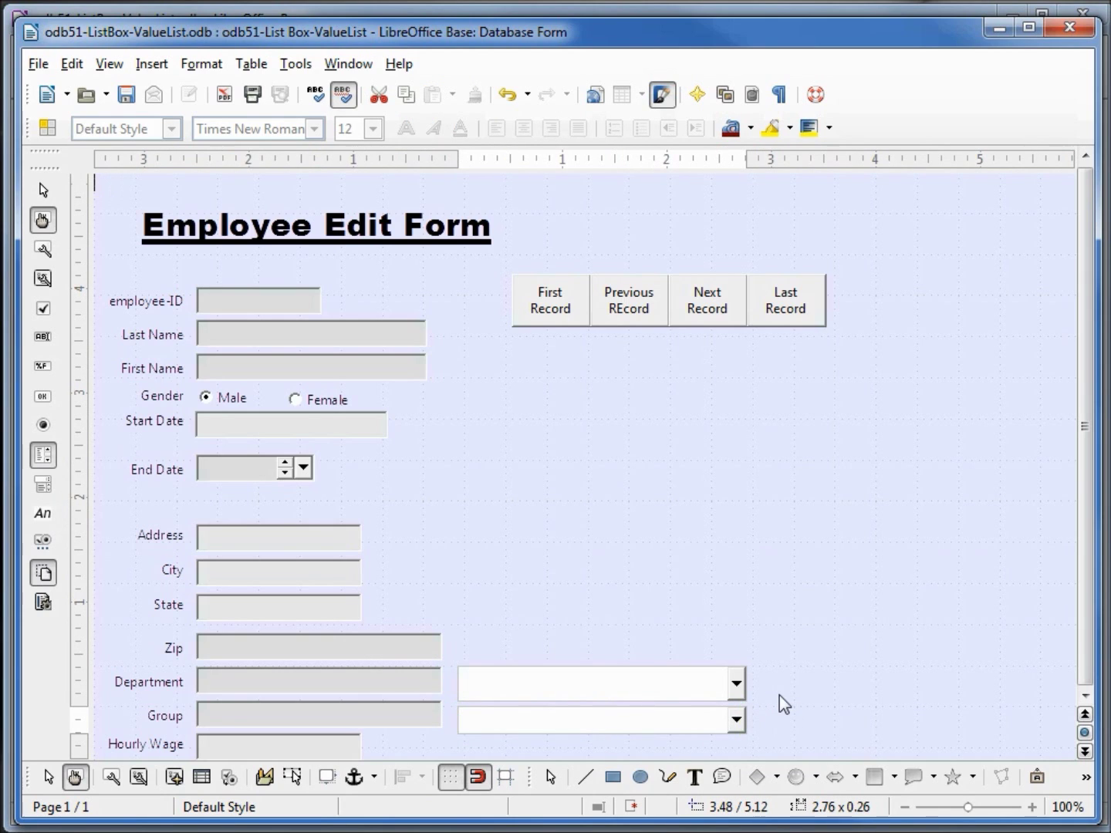
{"action": "left_click", "coordinate": [634, 686]}
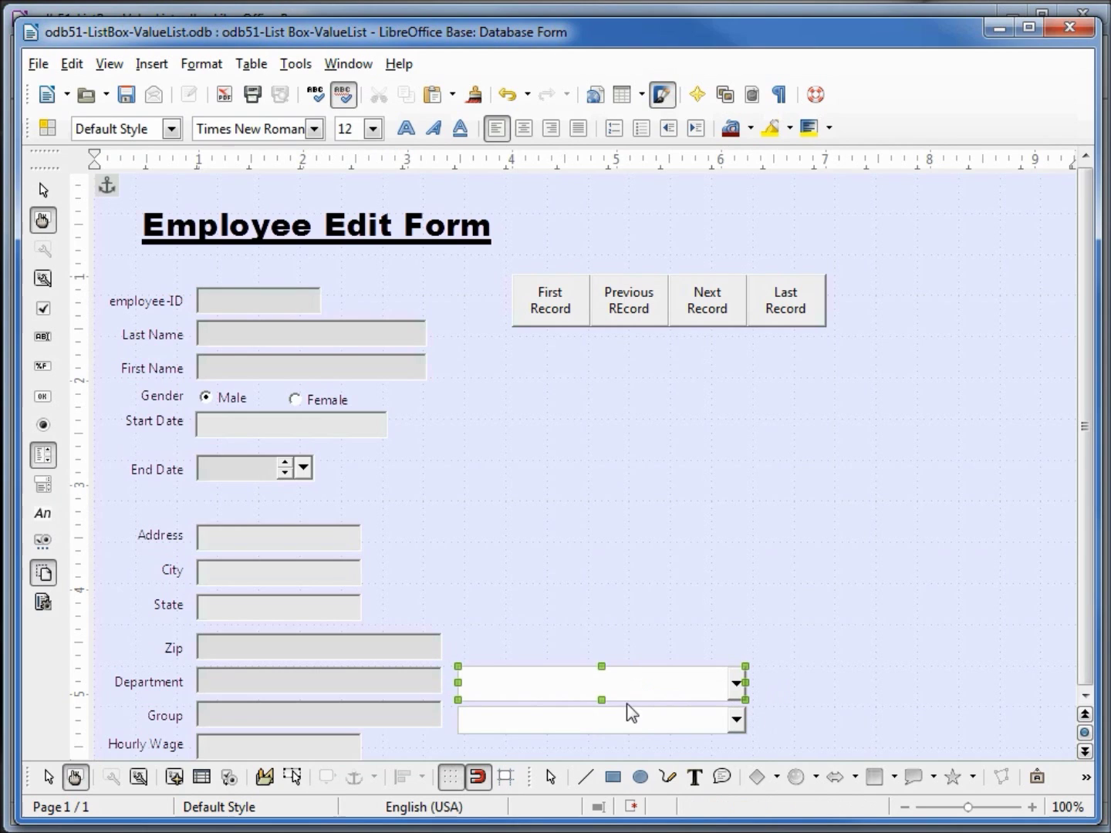
{"action": "left_click", "coordinate": [619, 720], "text": "shift"}
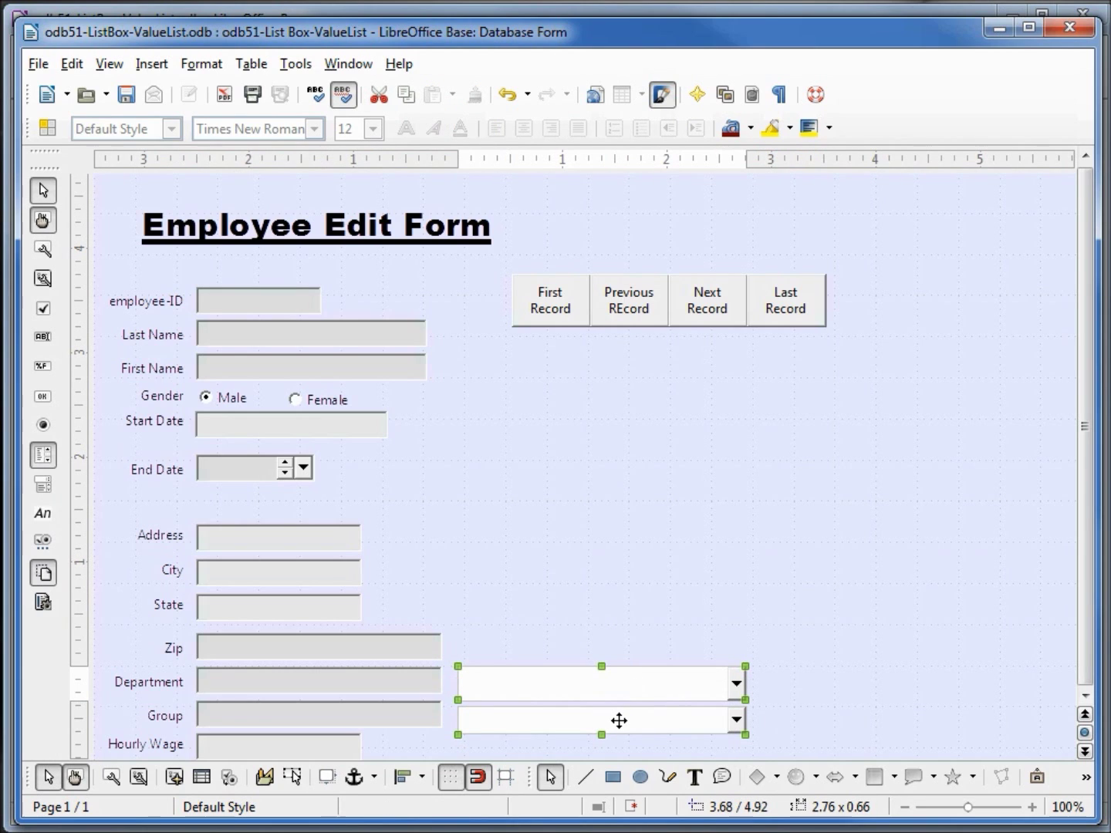
{"action": "key", "text": "Up"}
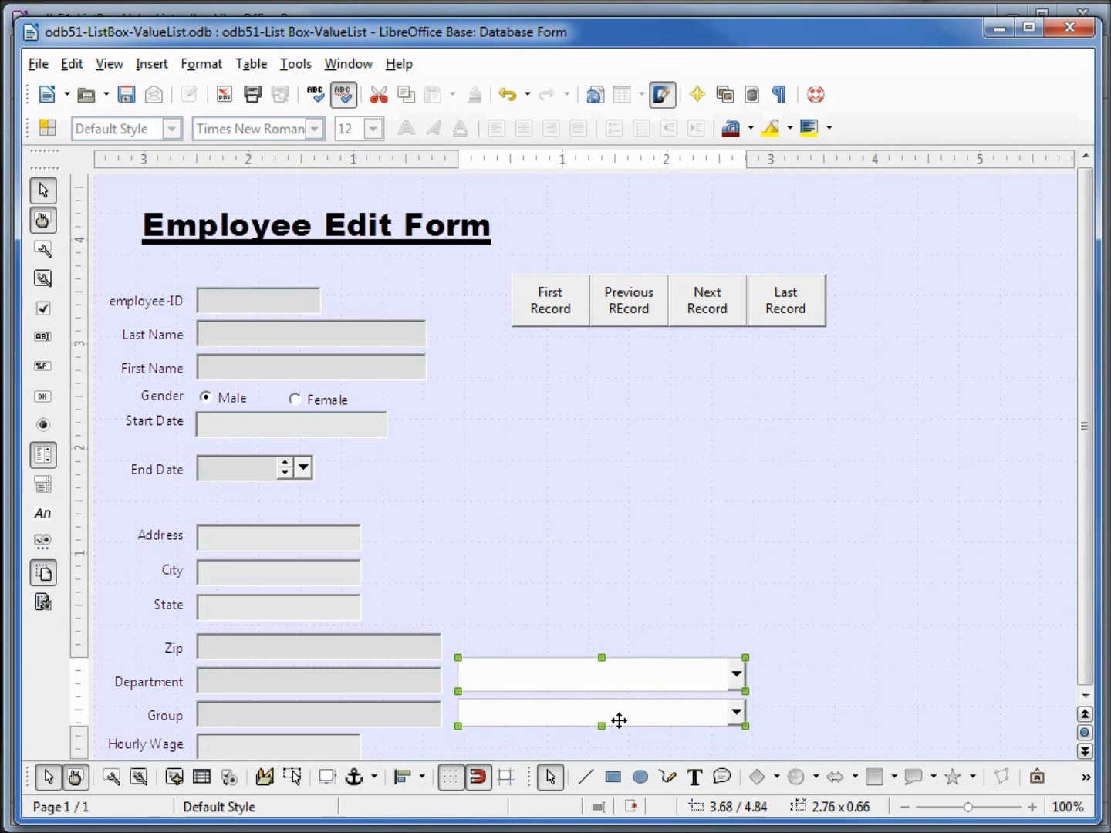
{"action": "left_click", "coordinate": [837, 726]}
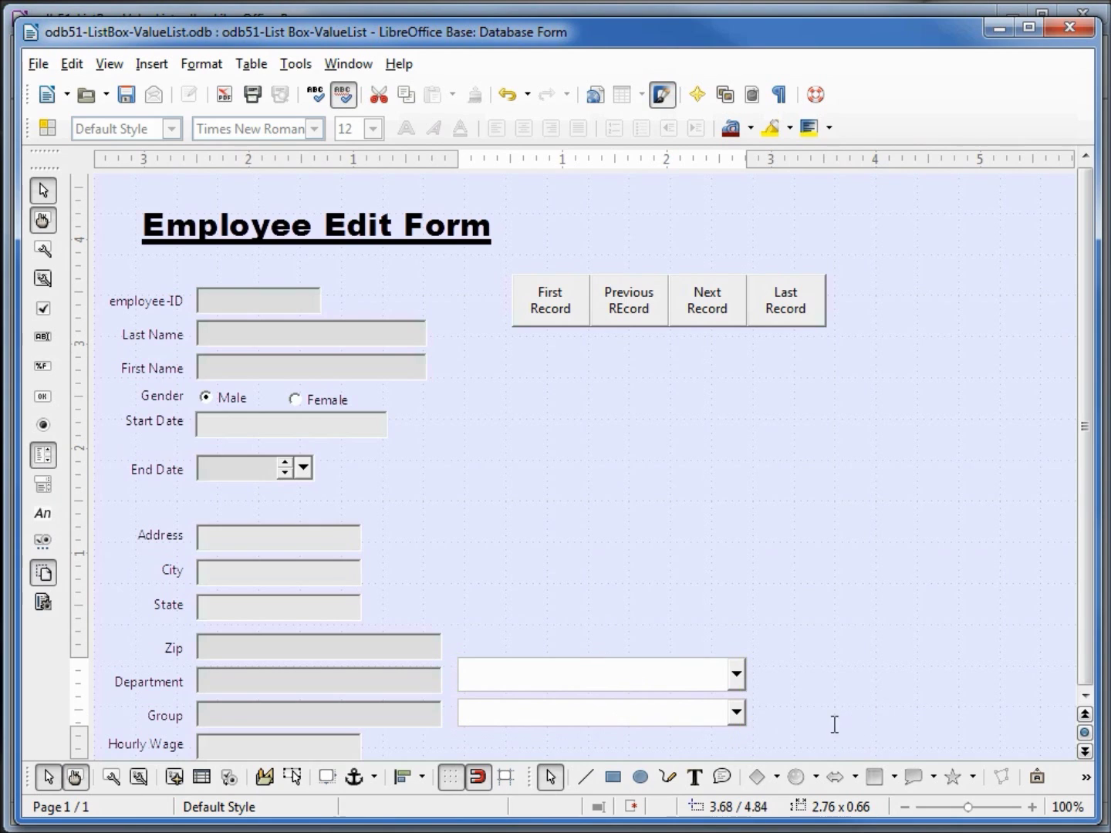
{"action": "left_click", "coordinate": [634, 721]}
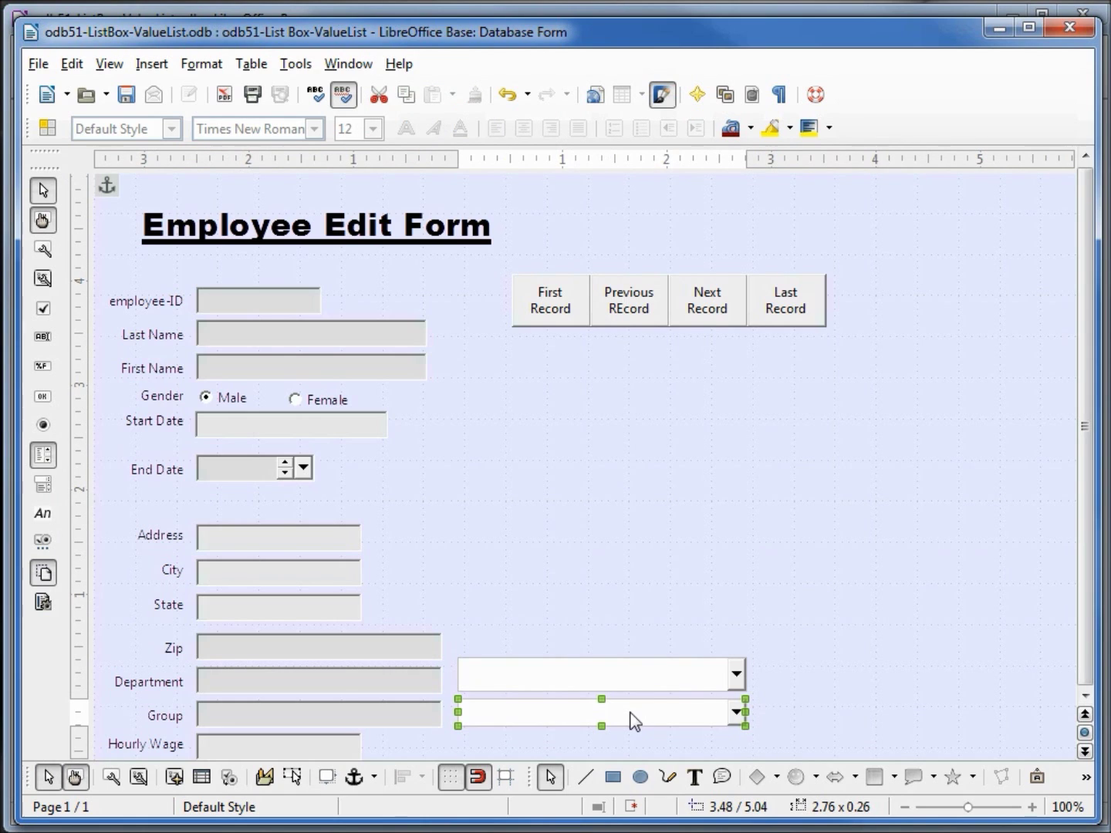
{"action": "right_click", "coordinate": [634, 719]}
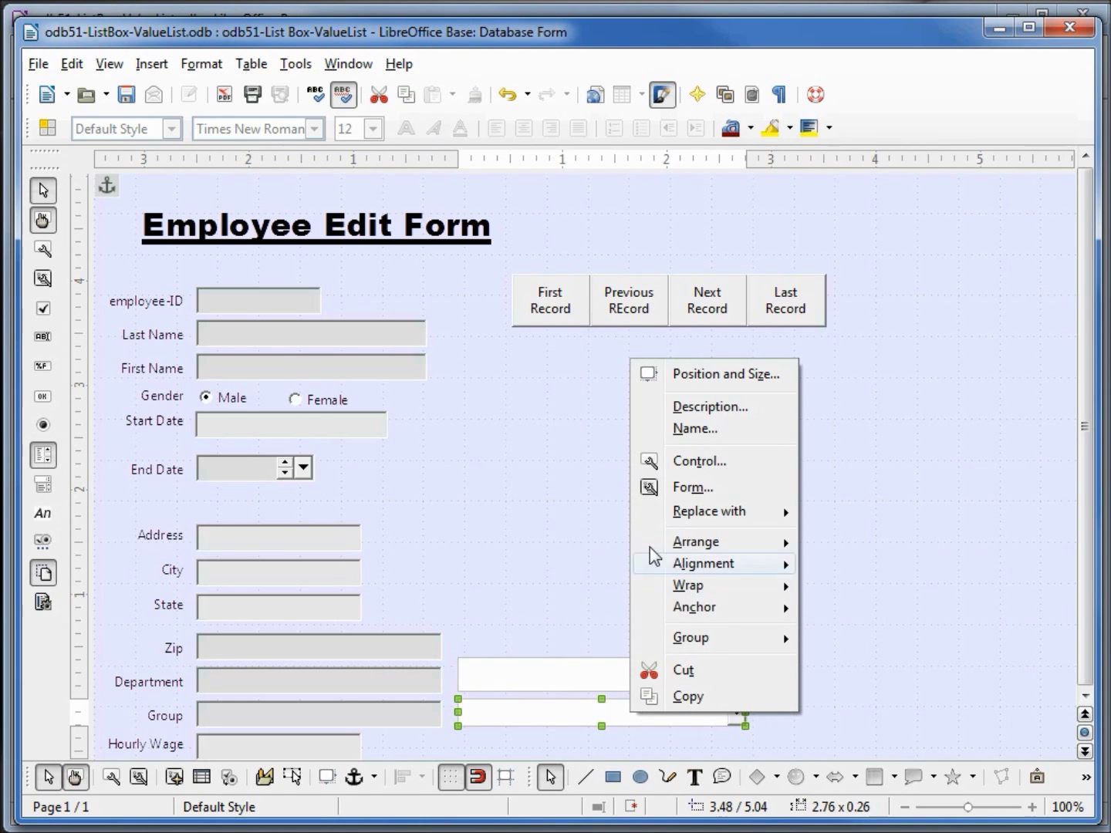
Bind the new list box's data field to Group in its Control properties
{"action": "left_click", "coordinate": [697, 462]}
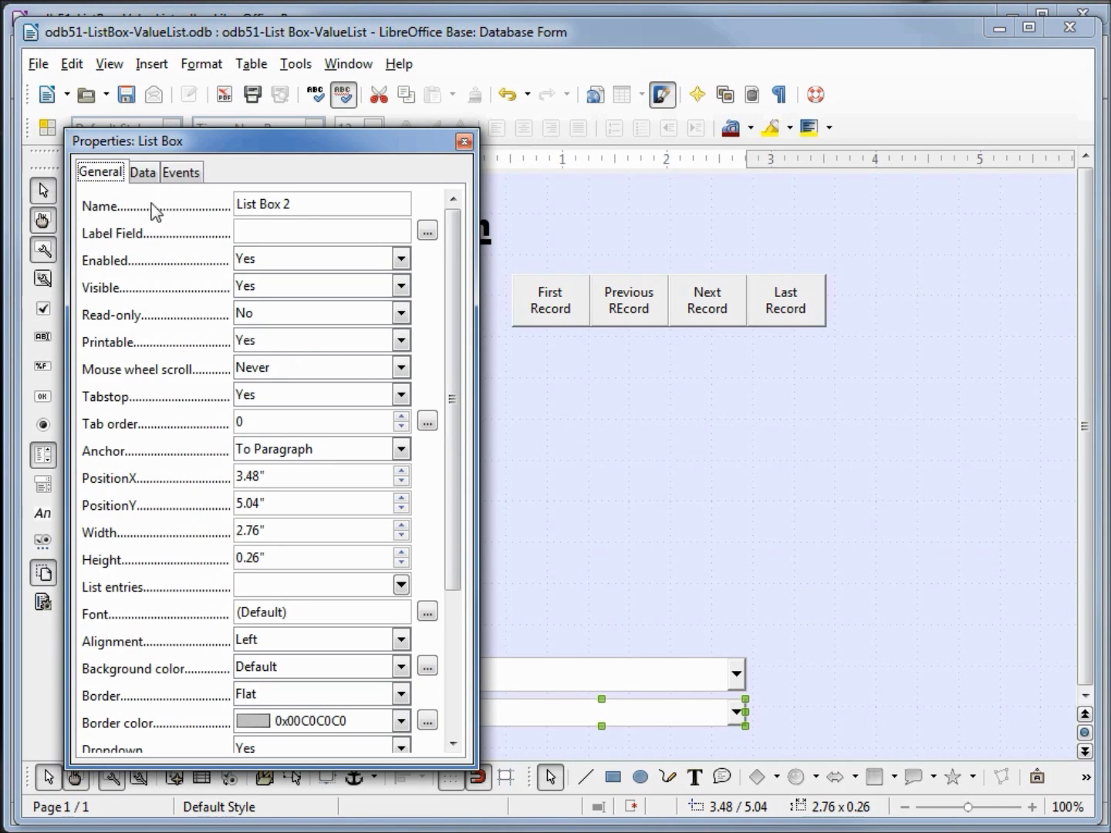
{"action": "left_click", "coordinate": [144, 173]}
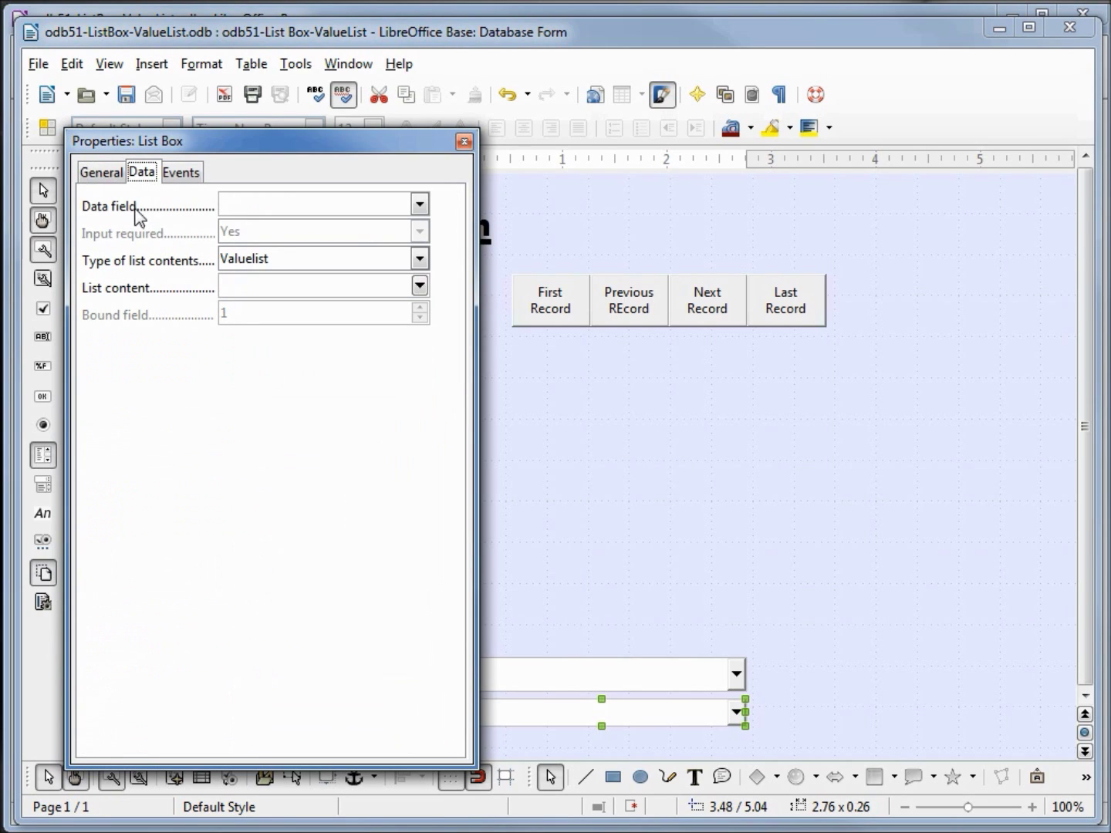
{"action": "left_click", "coordinate": [421, 204]}
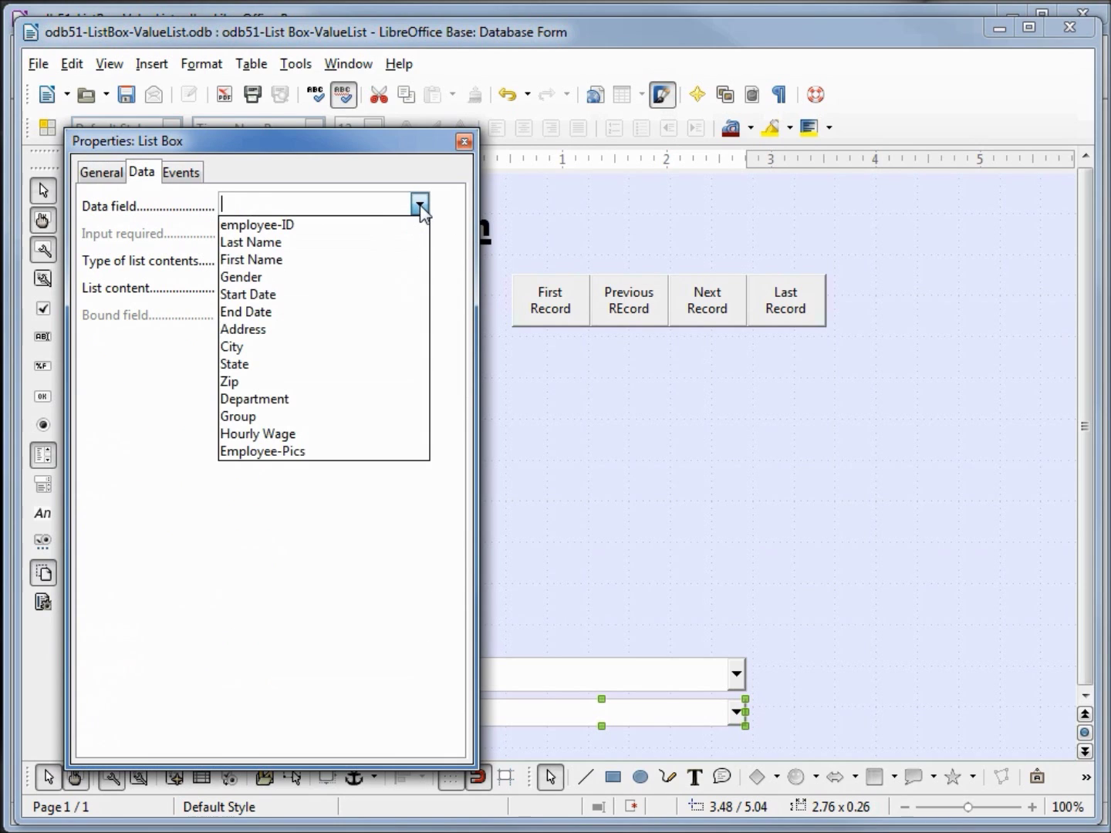
{"action": "left_click", "coordinate": [309, 421]}
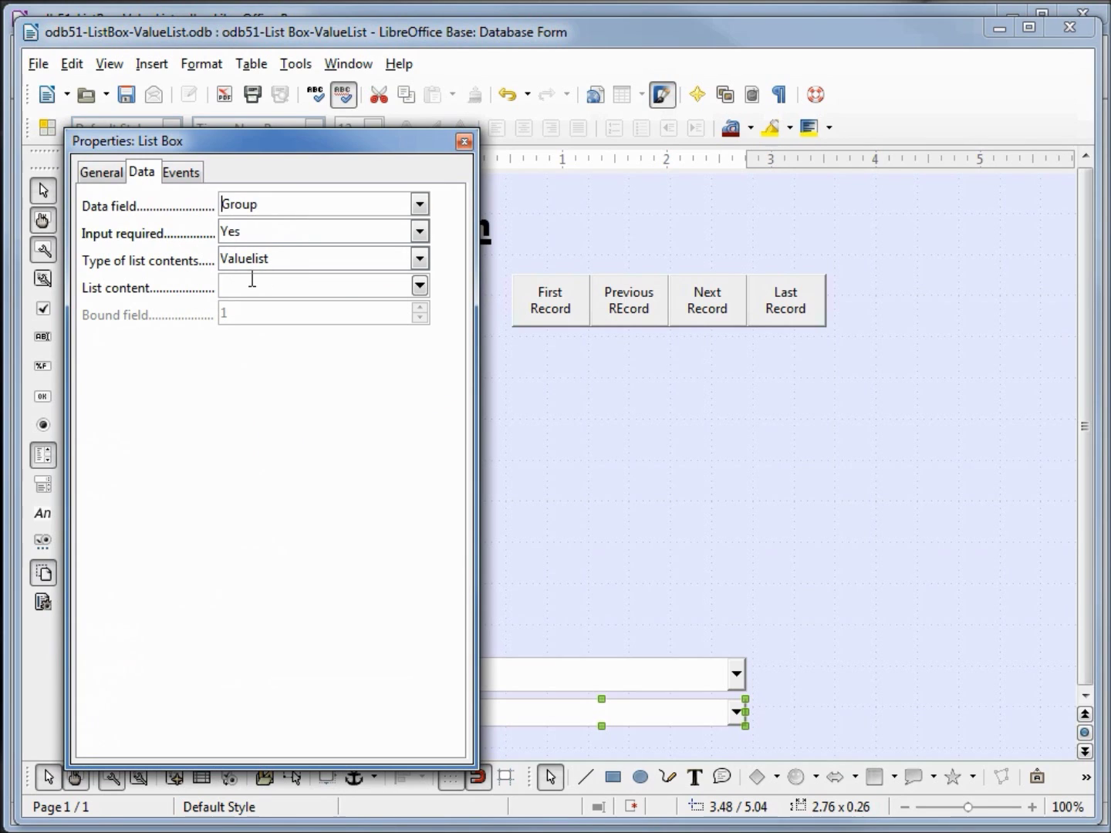
Enter Unknown and Group A–D as the value-list content, removing the extra blank line
{"action": "left_click", "coordinate": [419, 286]}
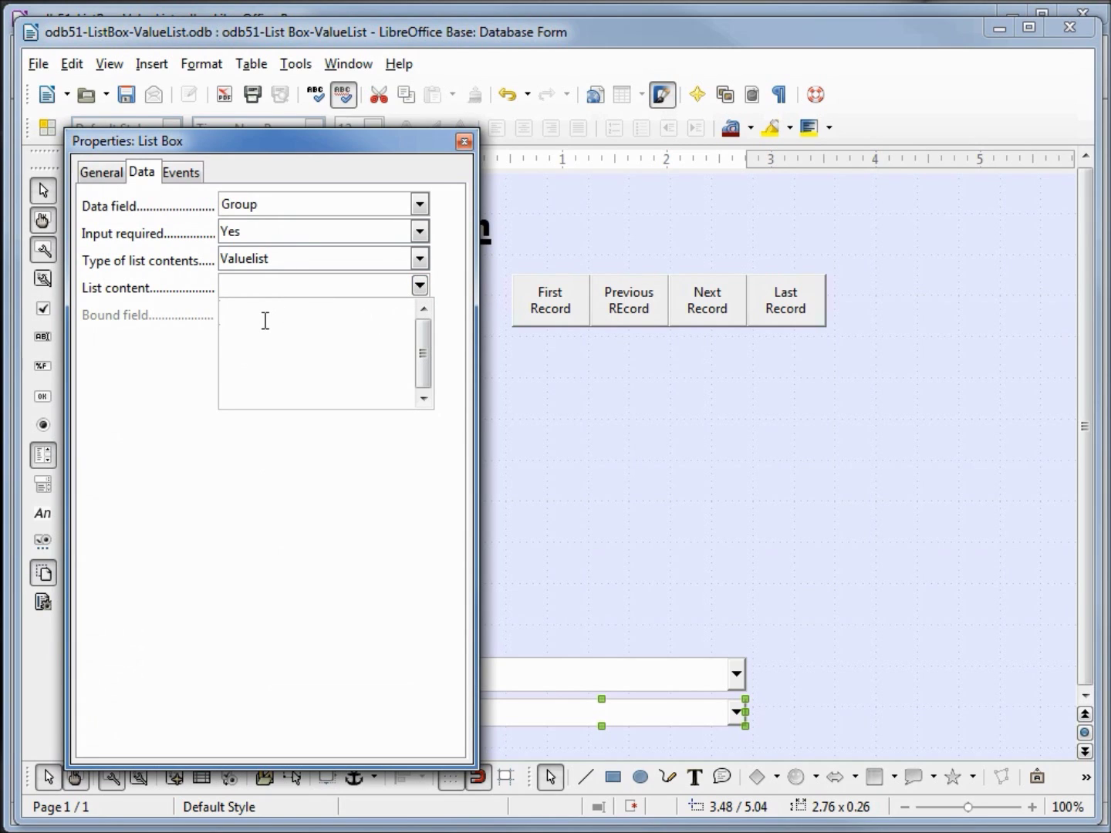
{"action": "type", "text": "Unknown Group A Group B Group C Group D"}
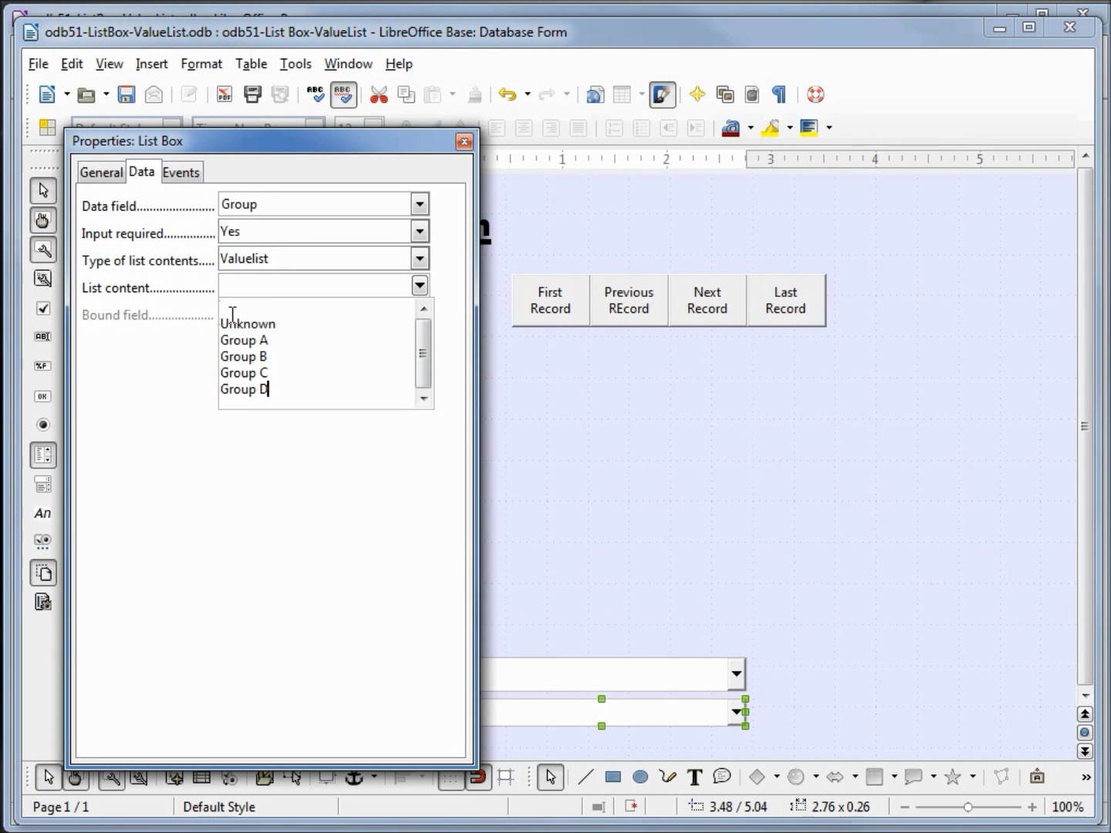
{"action": "left_click", "coordinate": [232, 309]}
{"action": "key", "text": "Return"}
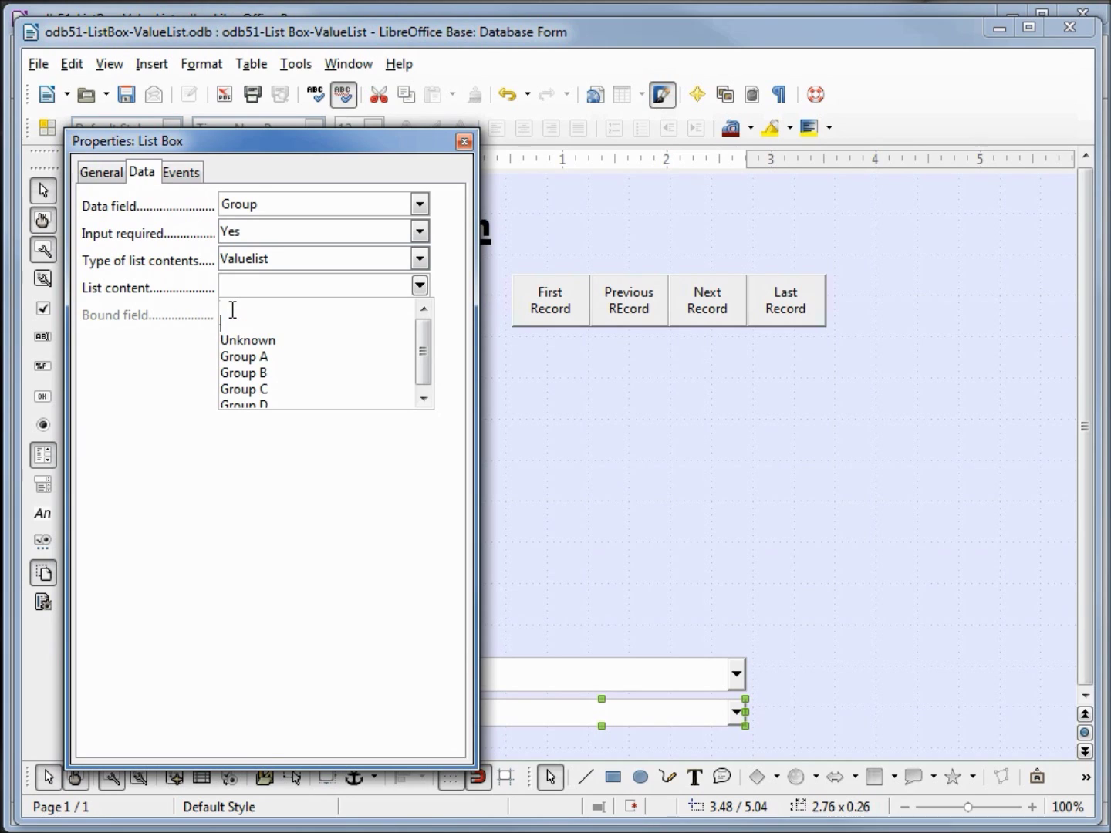
{"action": "key", "text": "Delete"}
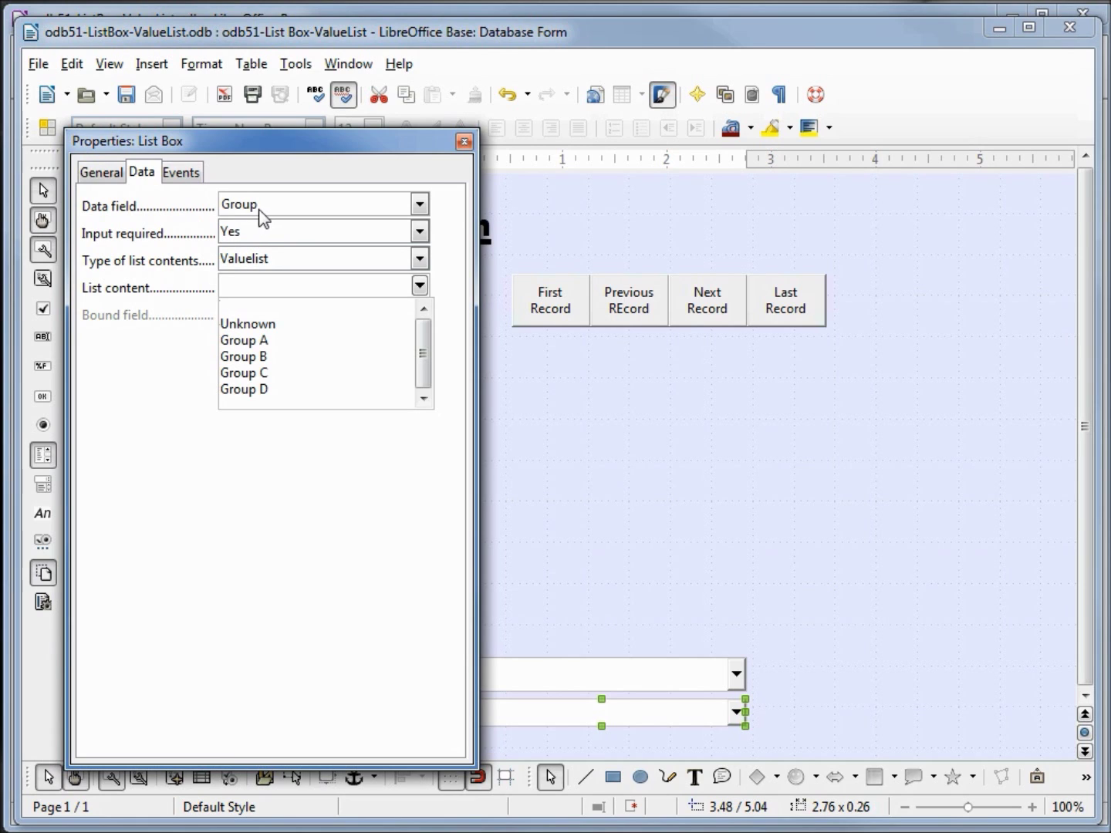
{"action": "left_click", "coordinate": [91, 172]}
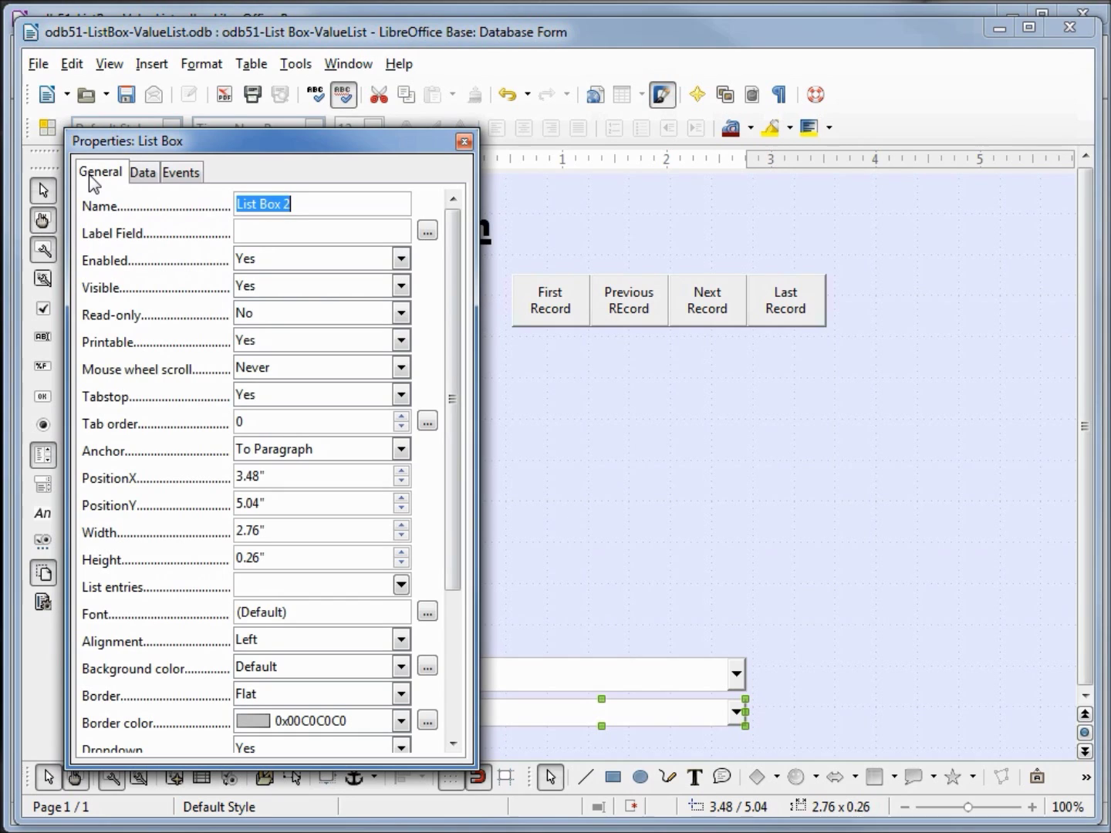
Add Unknown and Group A–D as list entries, verify the Group data binding, and close Properties
{"action": "left_click", "coordinate": [401, 585]}
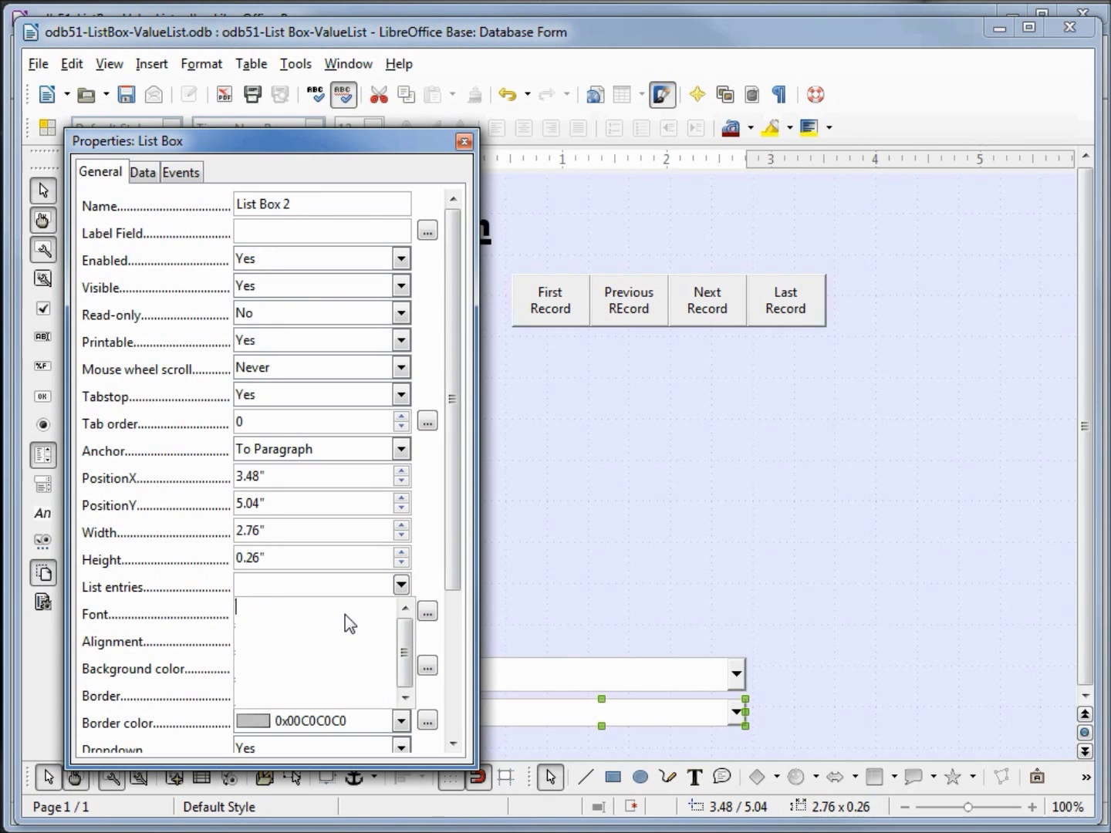
{"action": "type", "text": "Unknown Group A Group B Group C Group D"}
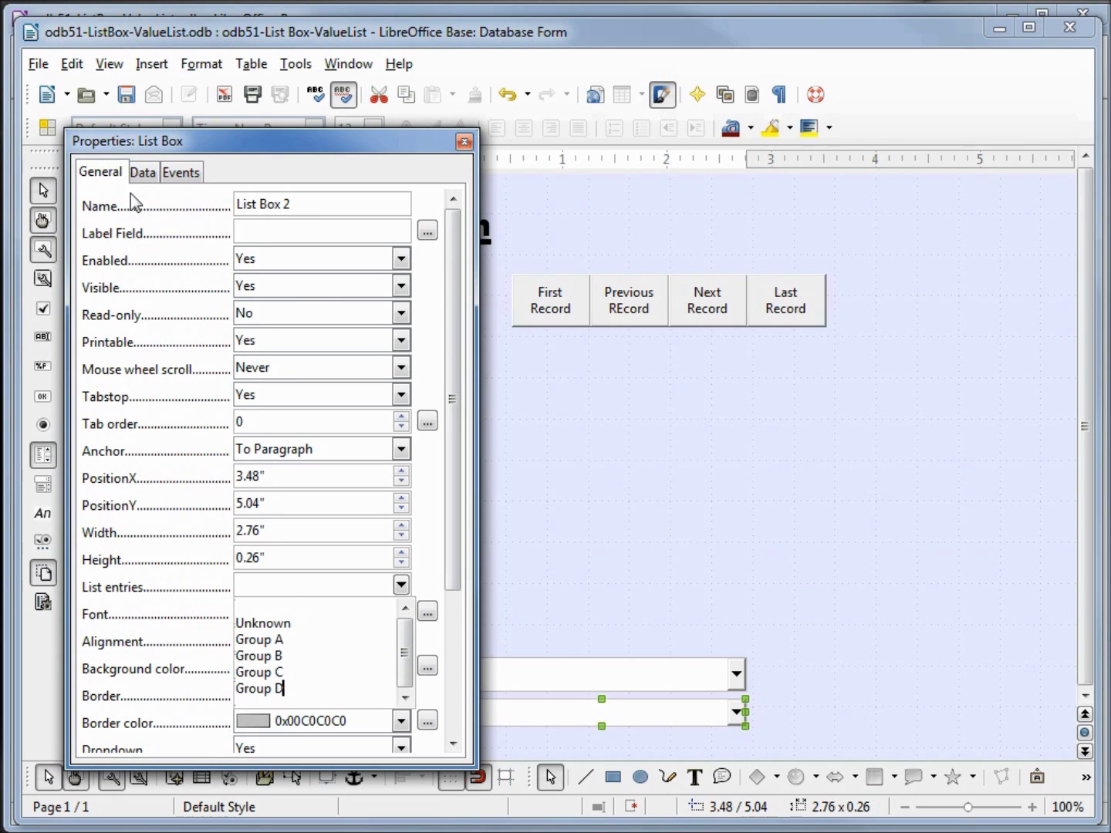
{"action": "left_click", "coordinate": [143, 173]}
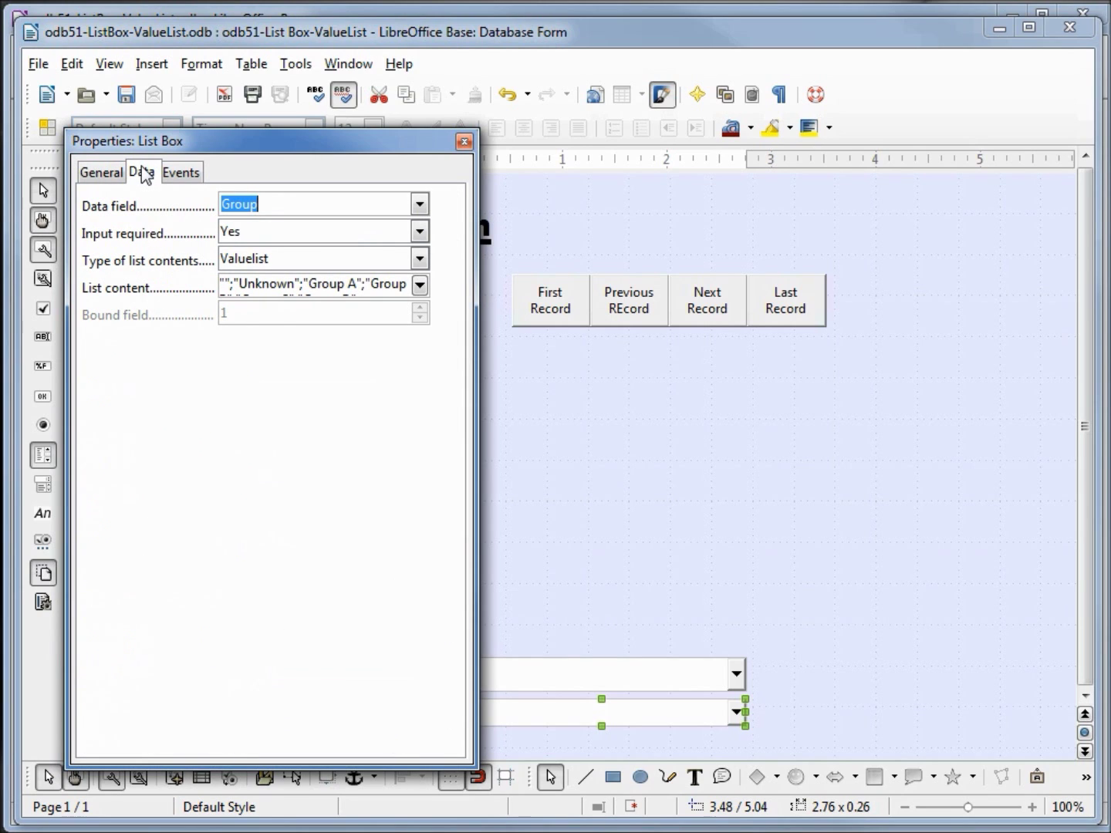
{"action": "left_click", "coordinate": [464, 142]}
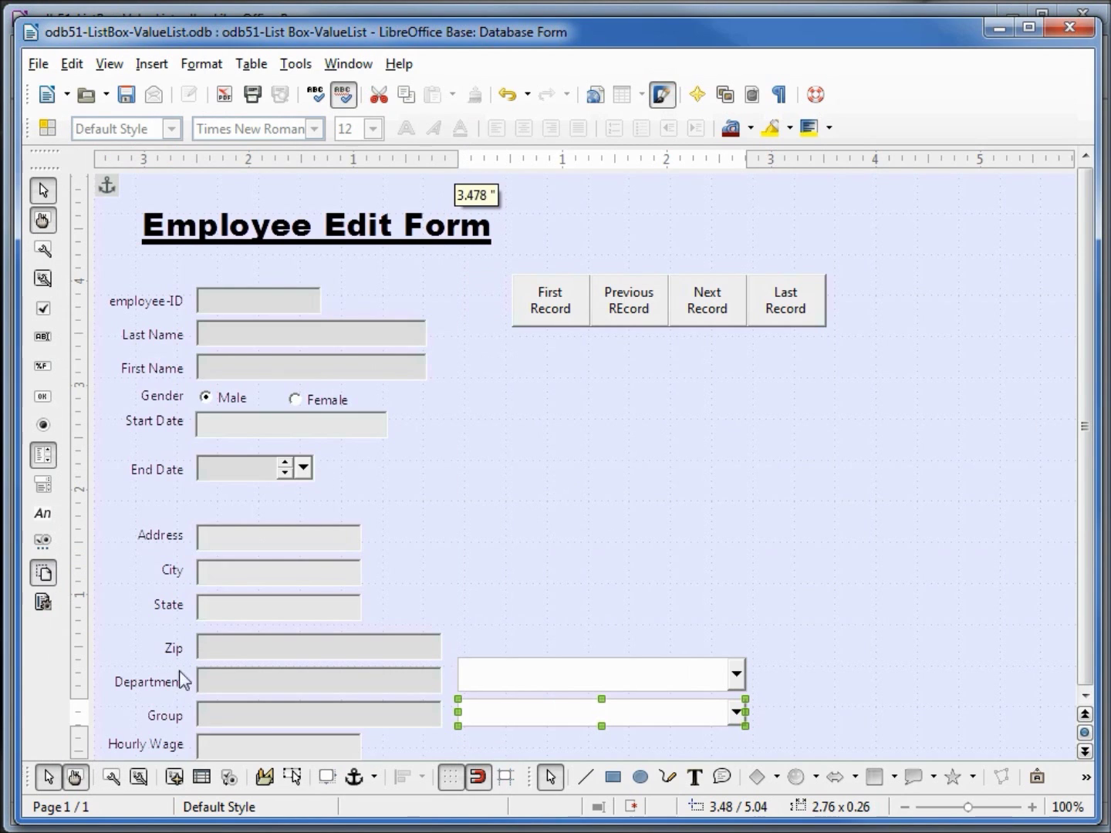
Leave design mode and set the first employee's Group to Group D, saving the record
{"action": "left_click", "coordinate": [77, 777]}
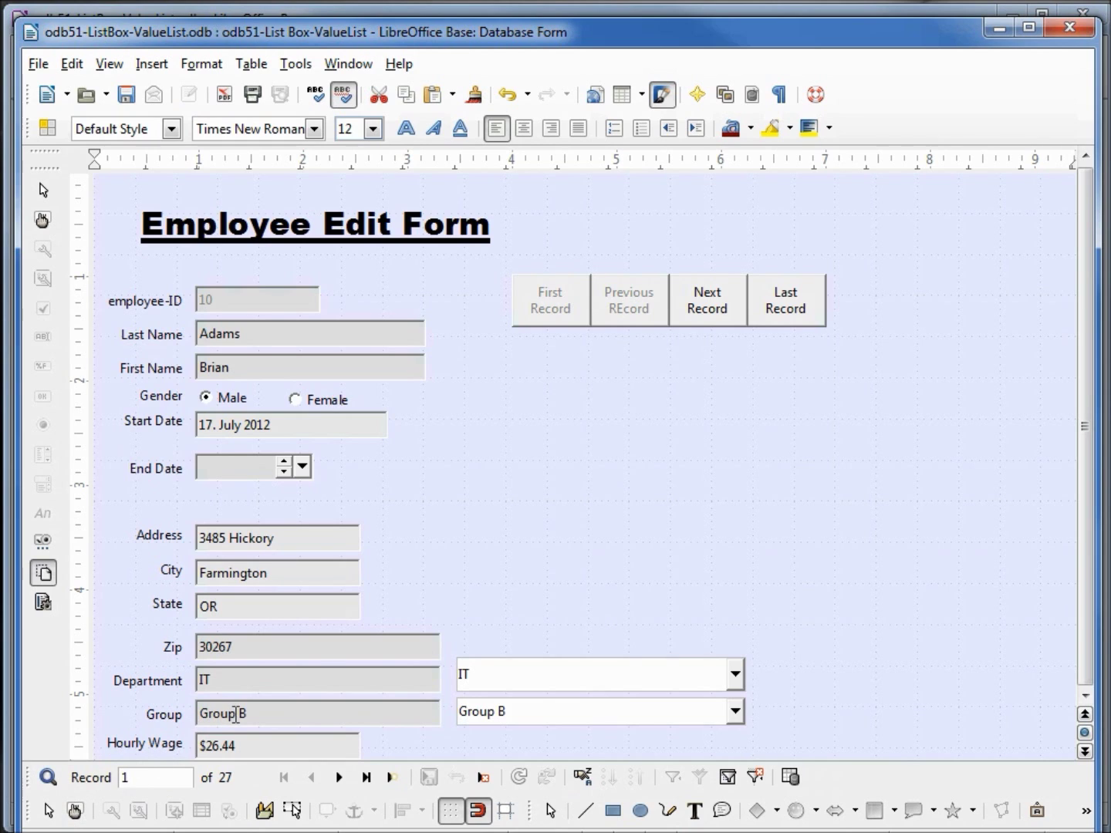
{"action": "left_click", "coordinate": [736, 712]}
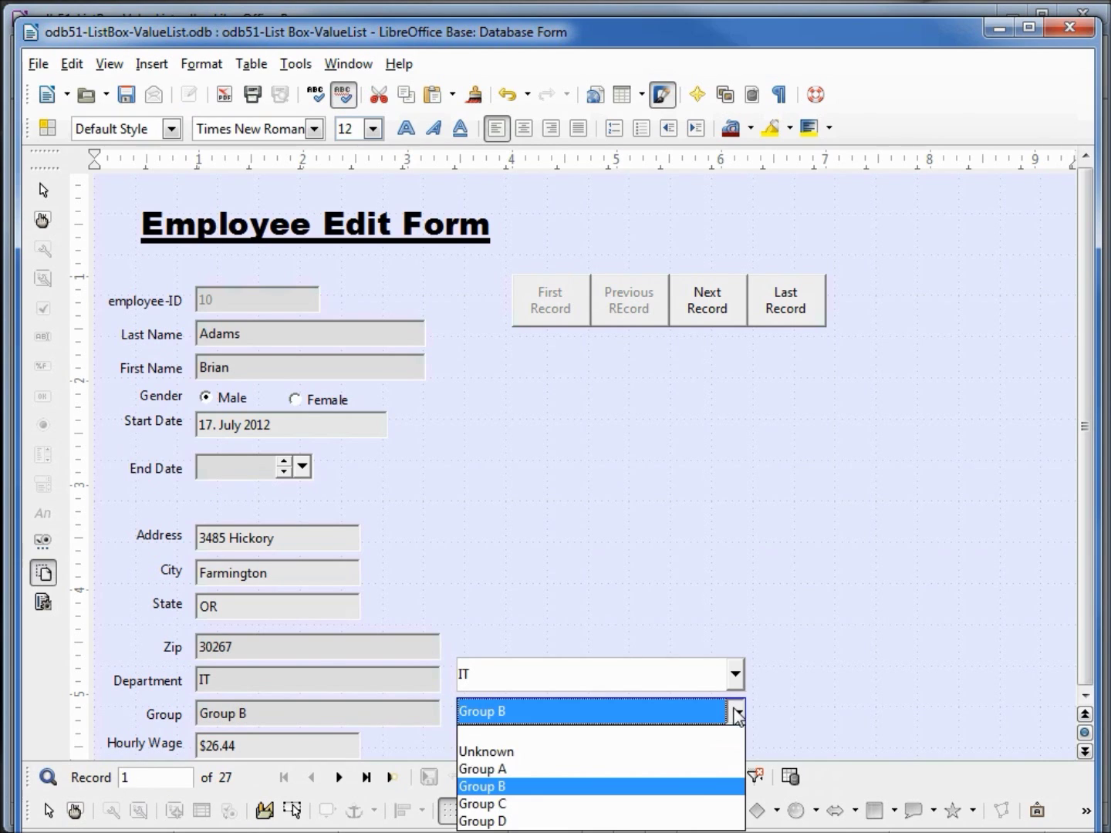
{"action": "left_click", "coordinate": [615, 822]}
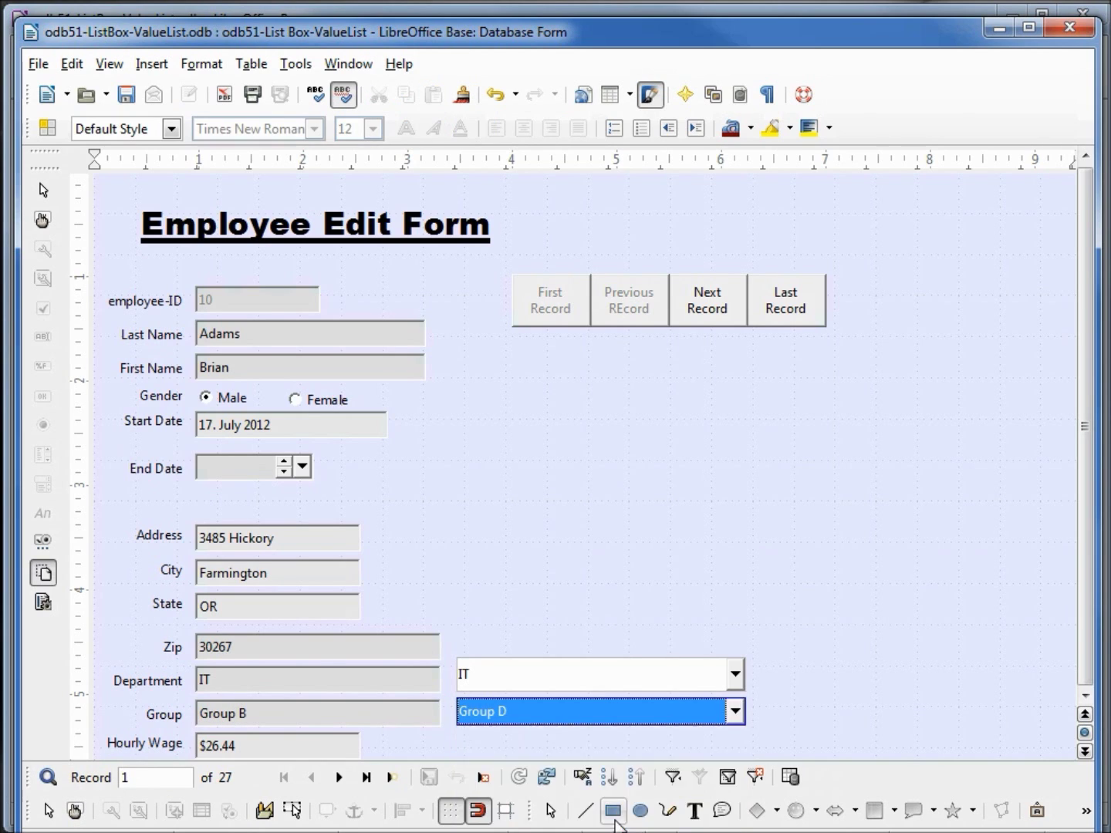
{"action": "left_click", "coordinate": [429, 777]}
Change the Group back to Group A, save the record, then save and close the form
{"action": "left_click", "coordinate": [736, 711]}
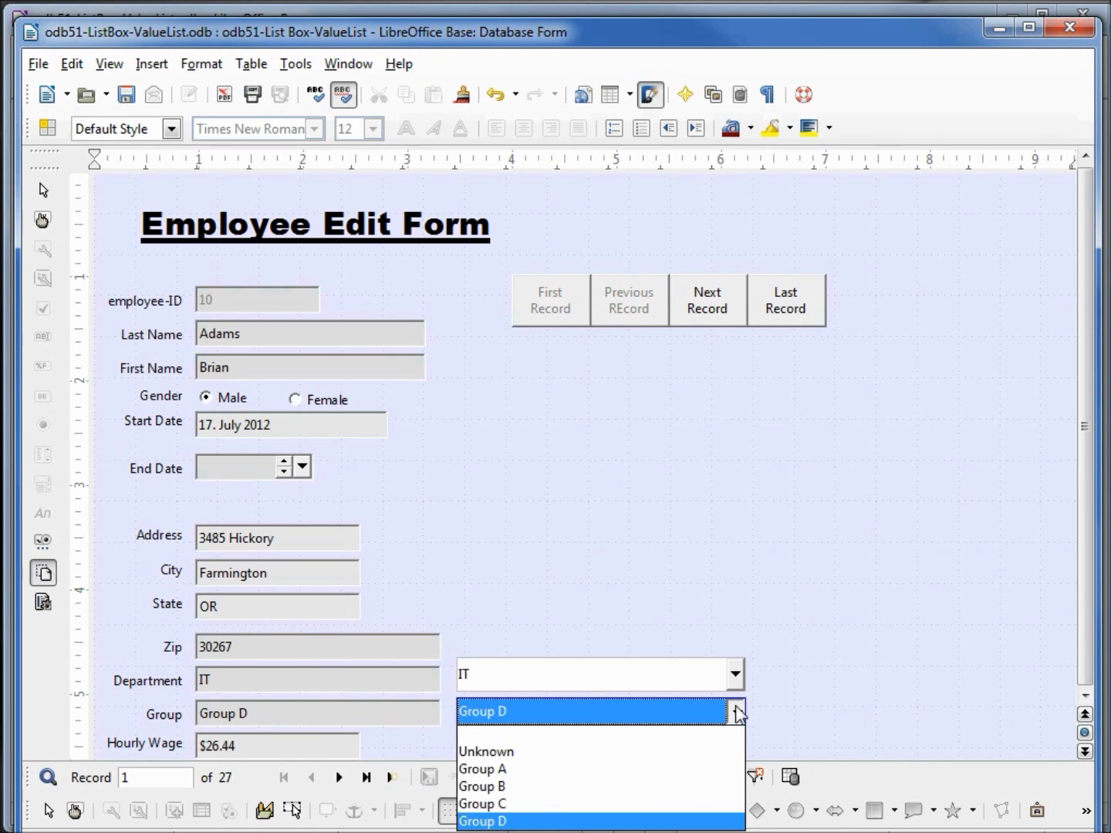
{"action": "left_click", "coordinate": [686, 776]}
{"action": "left_click", "coordinate": [433, 779]}
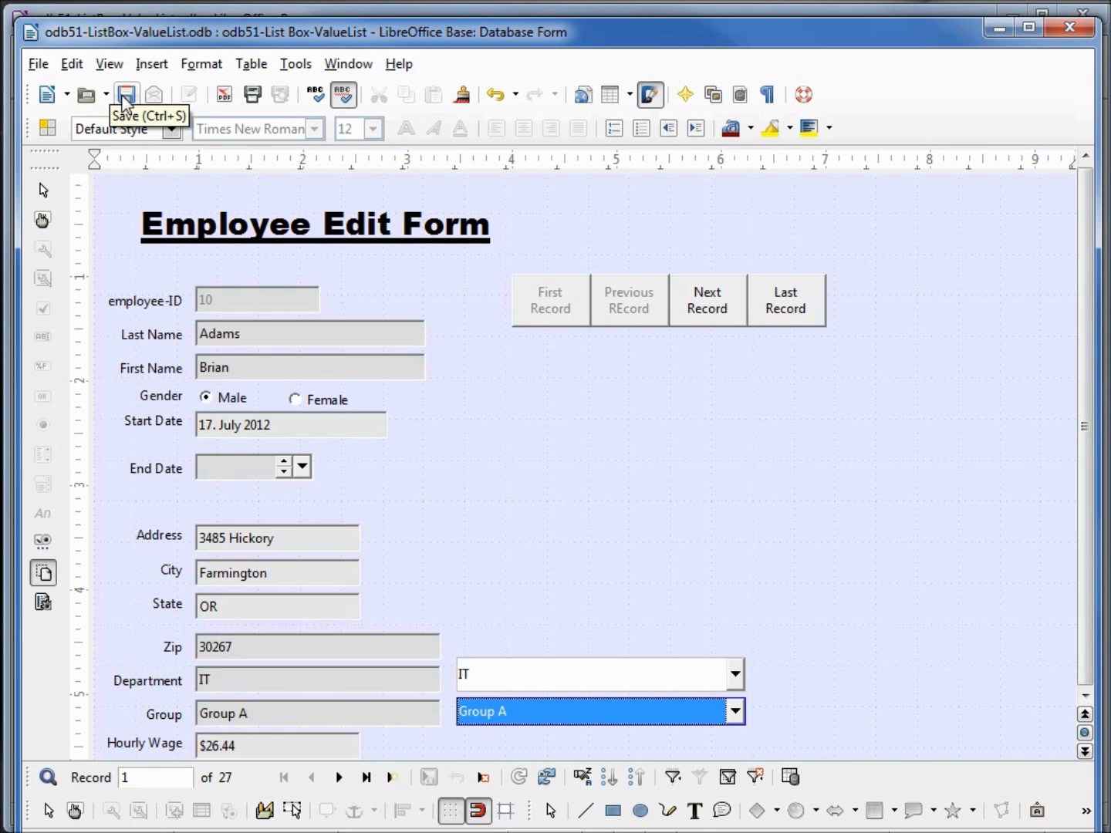
{"action": "left_click", "coordinate": [124, 96]}
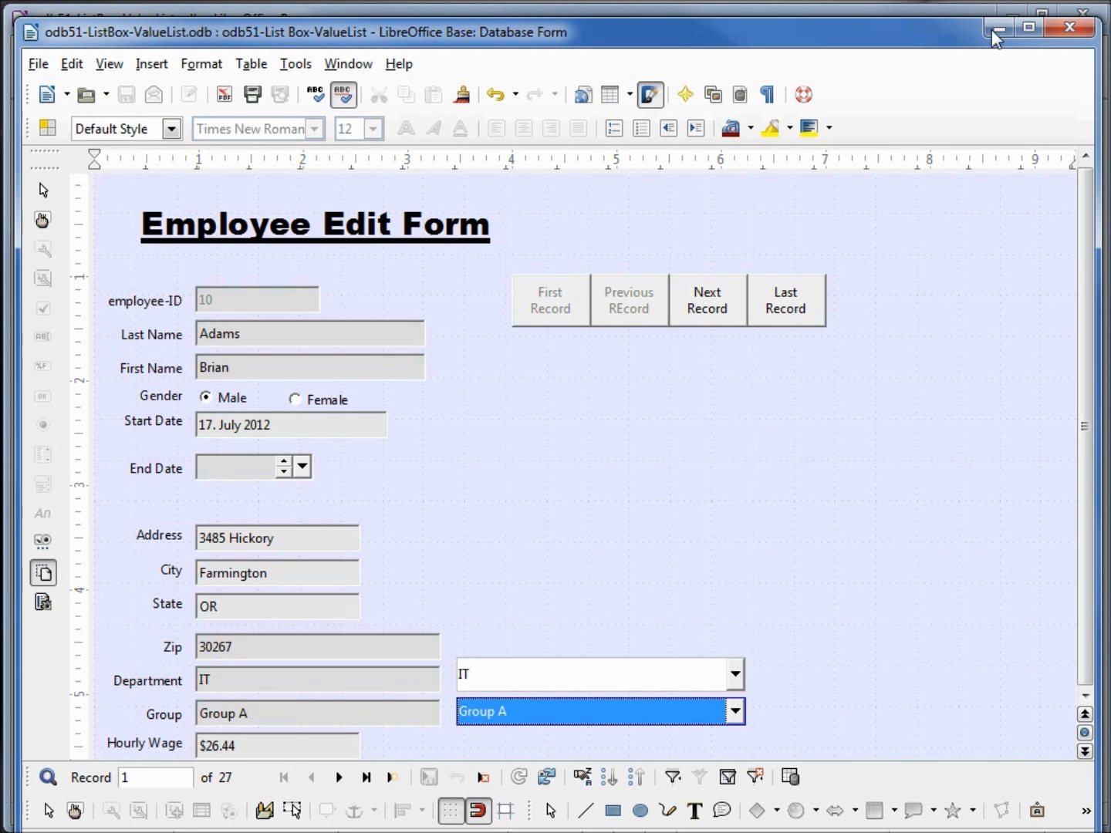
{"action": "left_click", "coordinate": [1068, 29]}
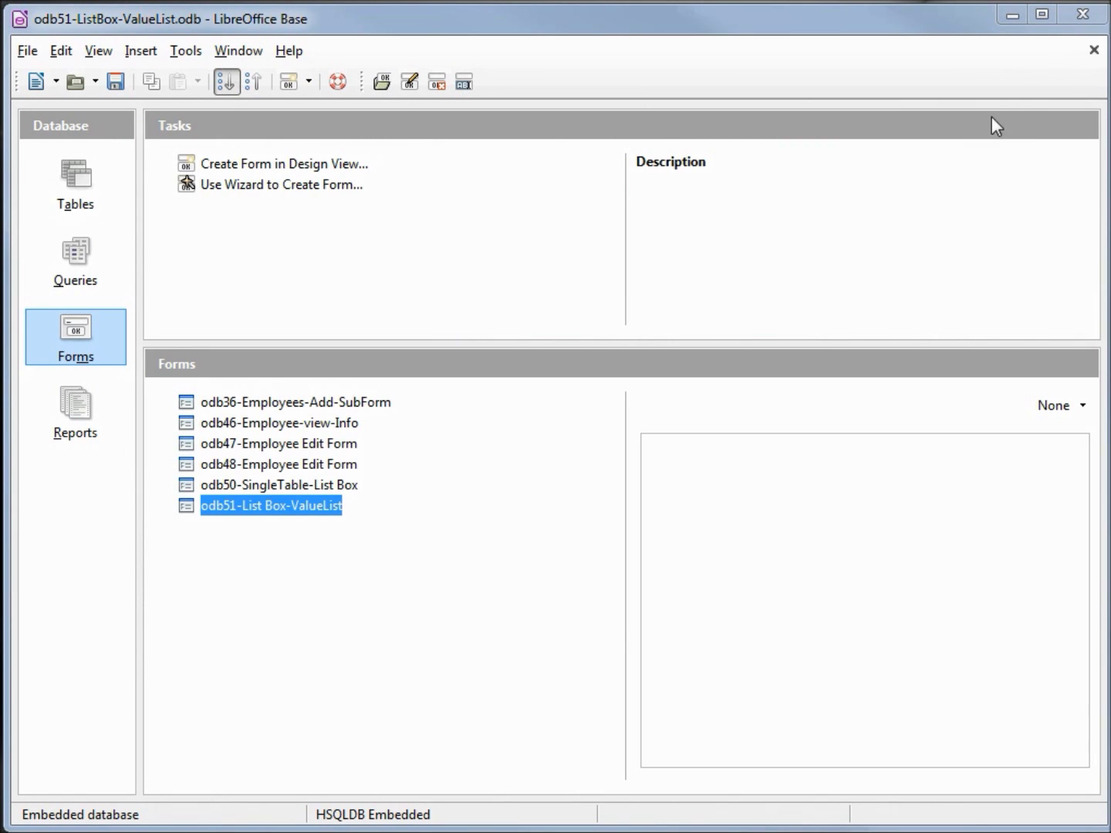
Copy odb48-Employee Edit Form, paste it as 'odb51-Employee Edit ListBox', and open it for editing
{"action": "left_click", "coordinate": [263, 465]}
{"action": "right_click", "coordinate": [263, 465]}
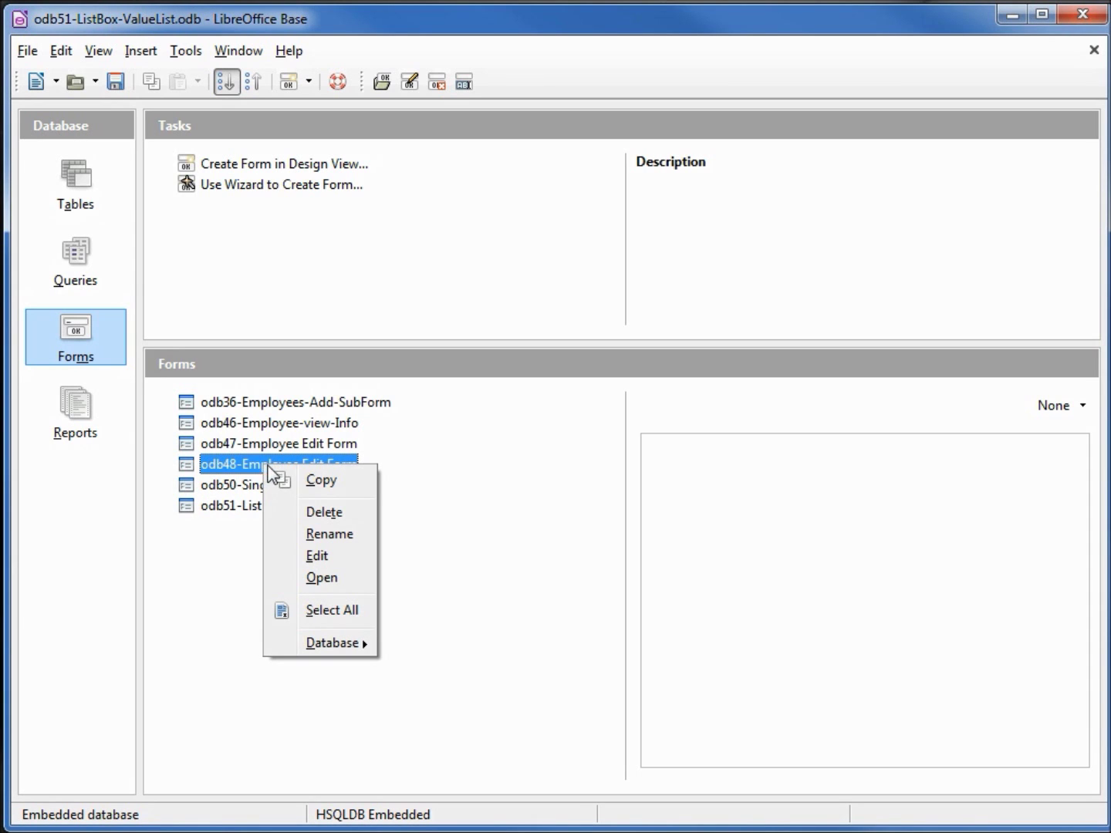
{"action": "left_click", "coordinate": [323, 489]}
{"action": "right_click", "coordinate": [310, 543]}
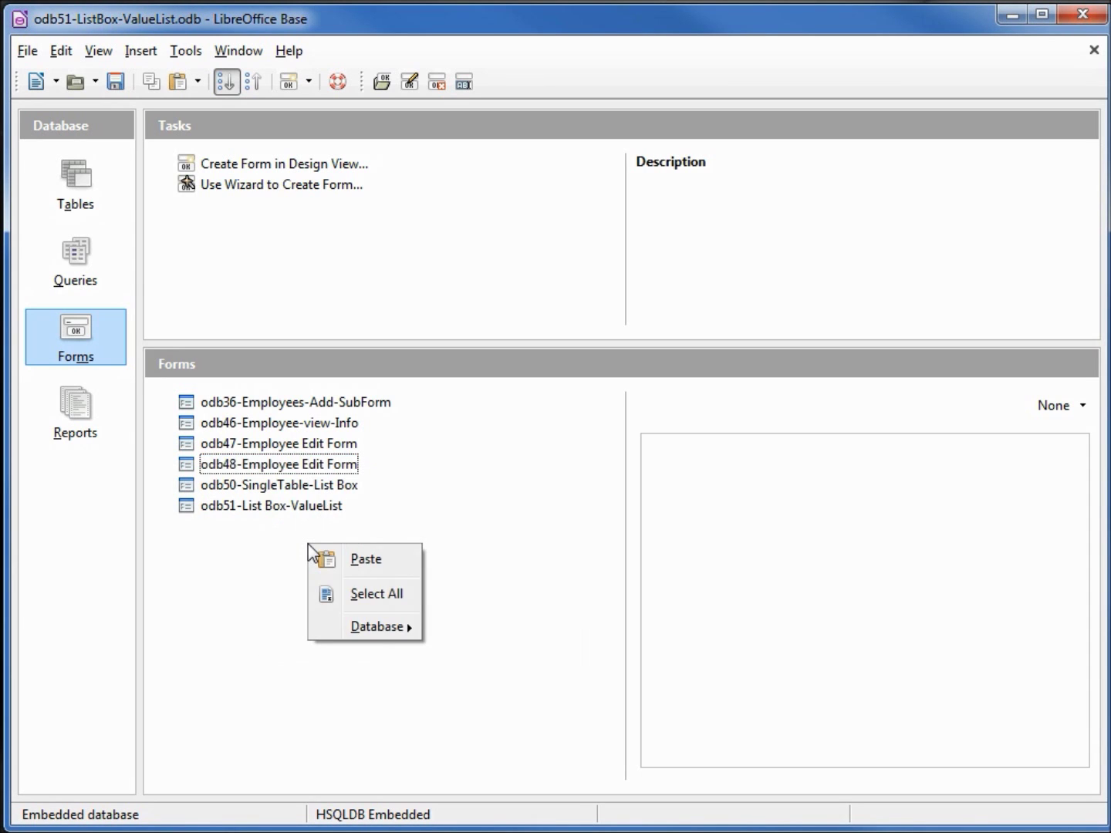
{"action": "left_click", "coordinate": [367, 562]}
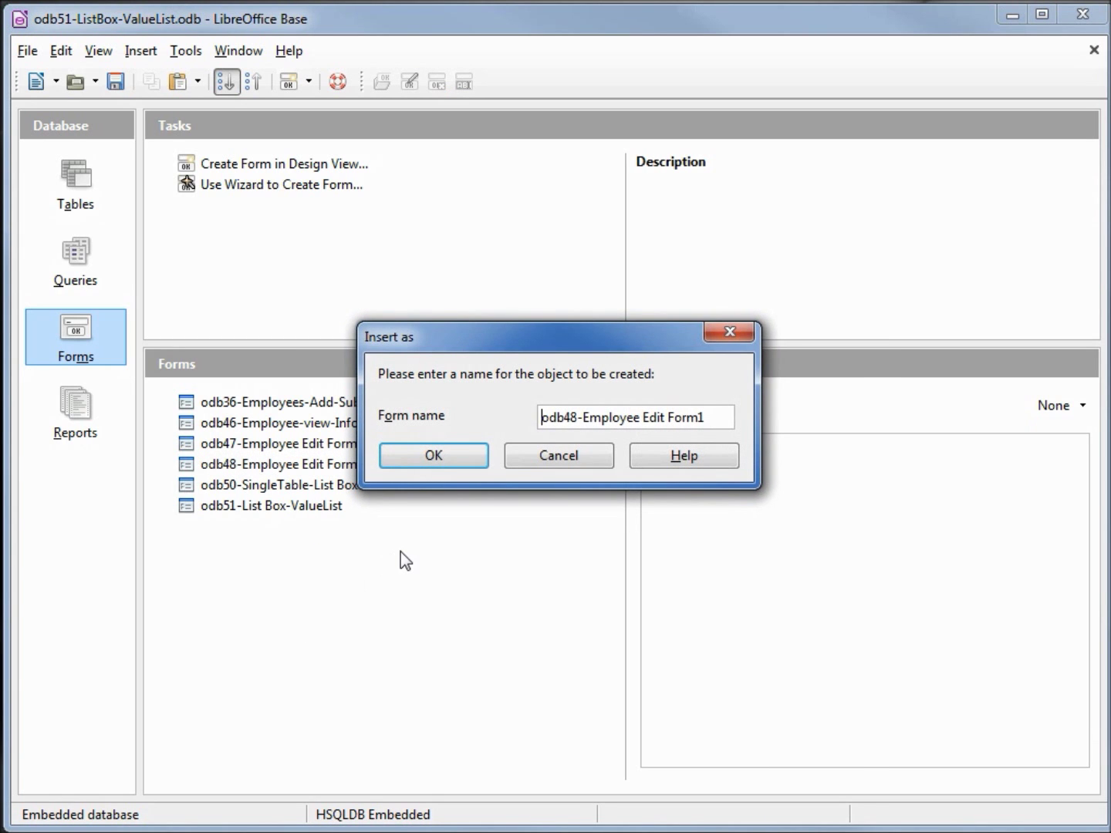
{"action": "key", "text": "ctrl+a"}
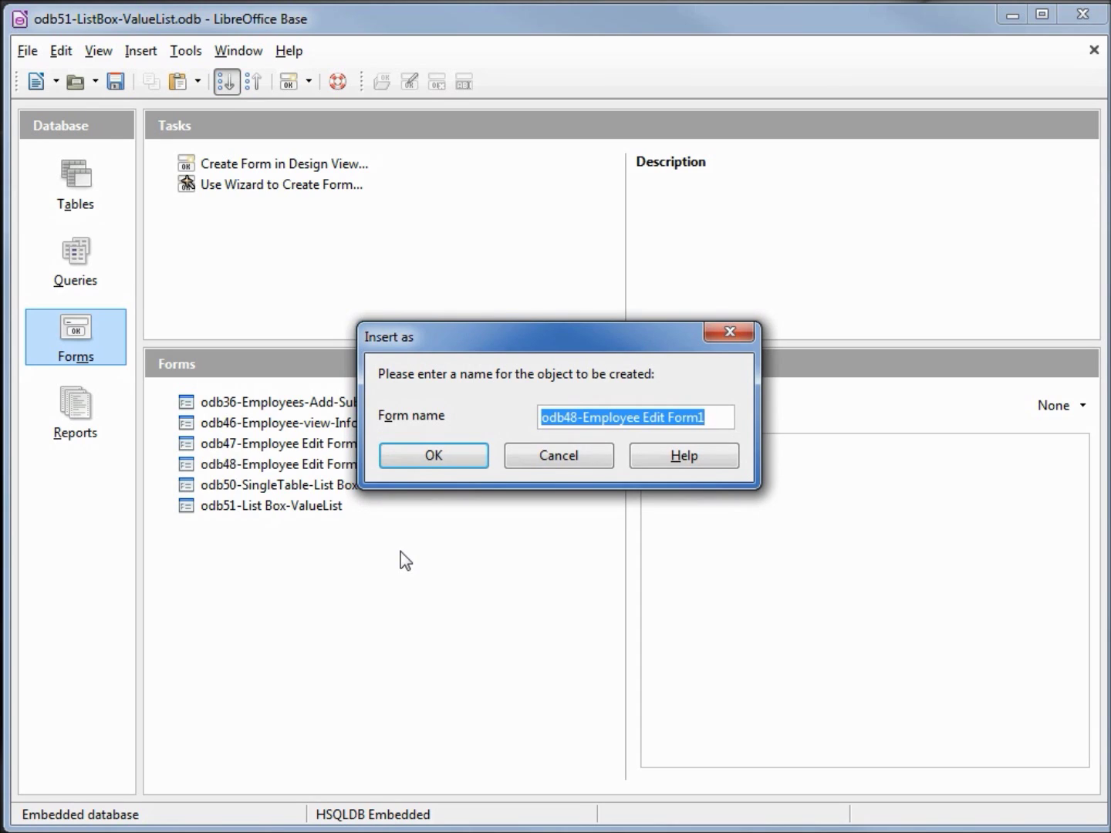
{"action": "key", "text": "BackSpace"}
{"action": "type", "text": "odb51-Employee Edit ListBox"}
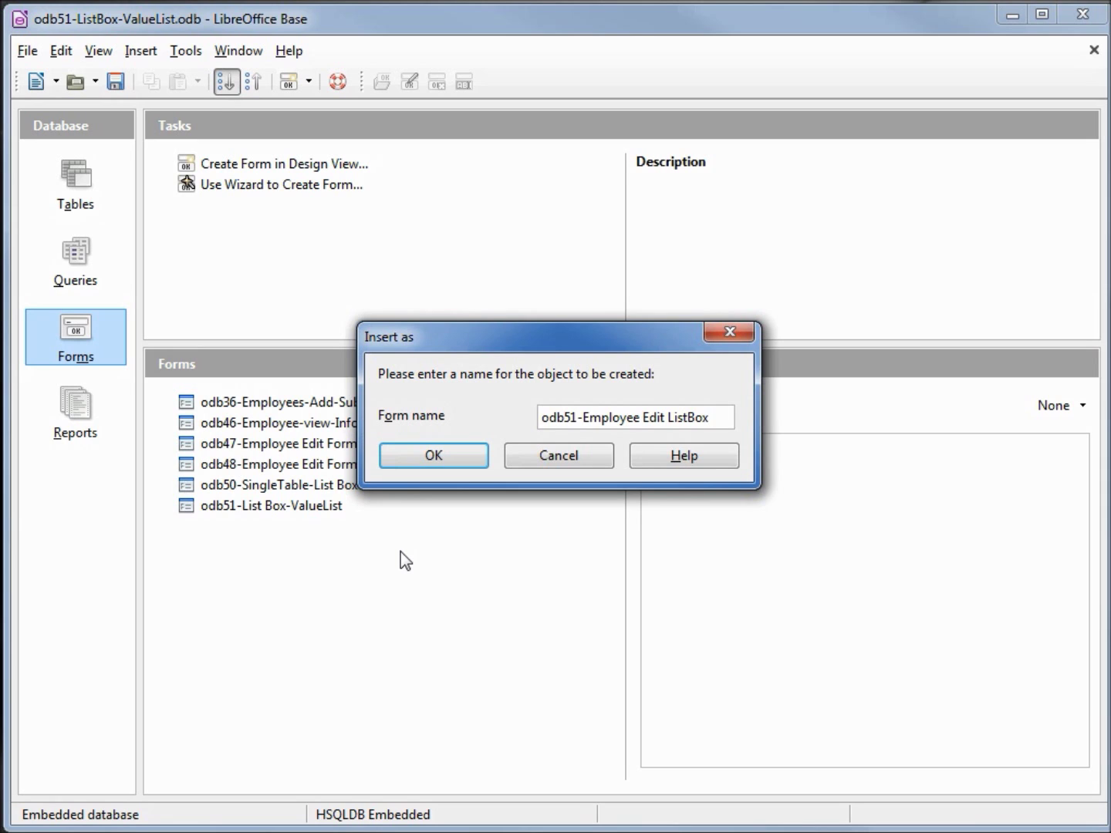
{"action": "left_click", "coordinate": [421, 461]}
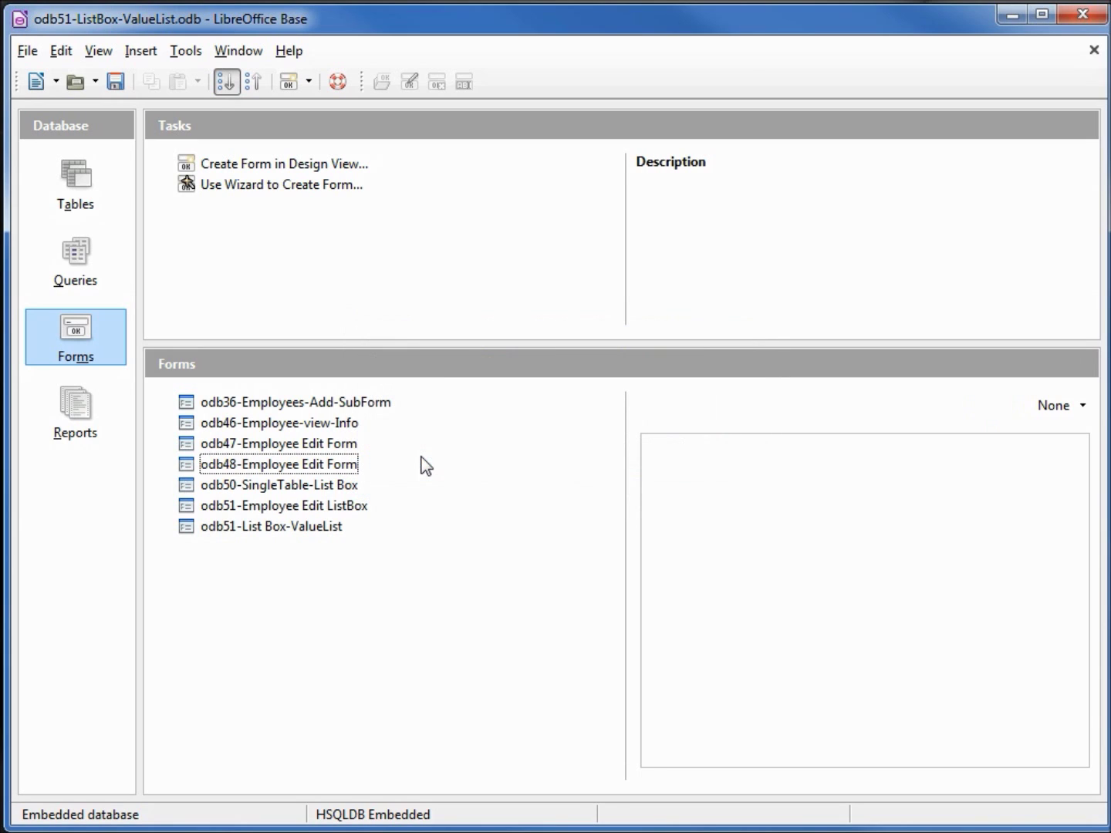
{"action": "right_click", "coordinate": [267, 509]}
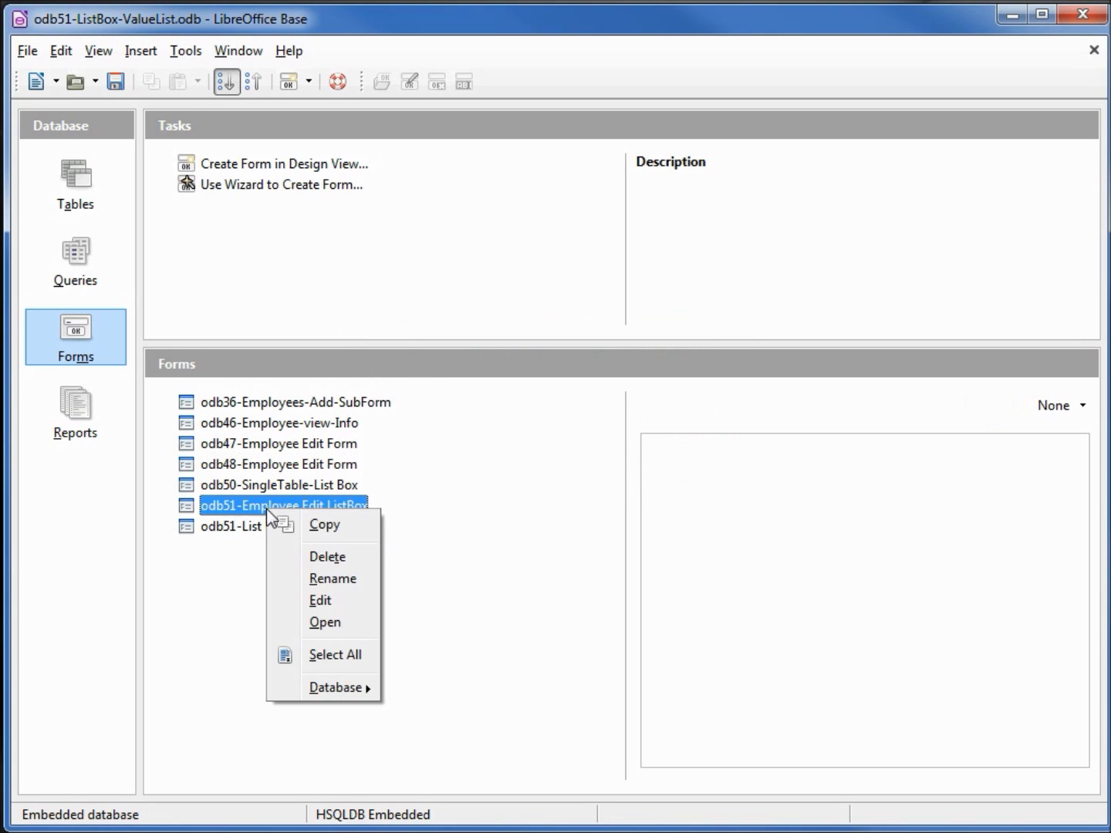
{"action": "left_click", "coordinate": [320, 601]}
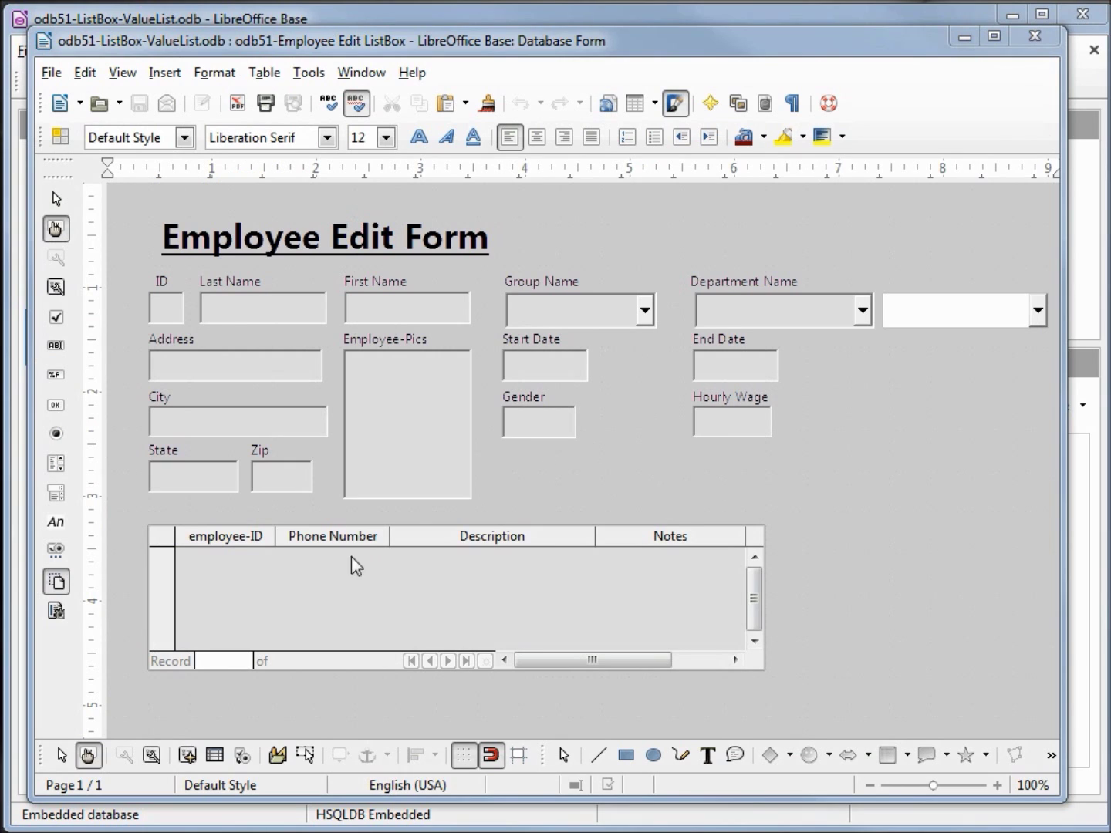
Preview the form data, try the empty list box beside Department Name, then return to design mode without saving
{"action": "left_click", "coordinate": [88, 755]}
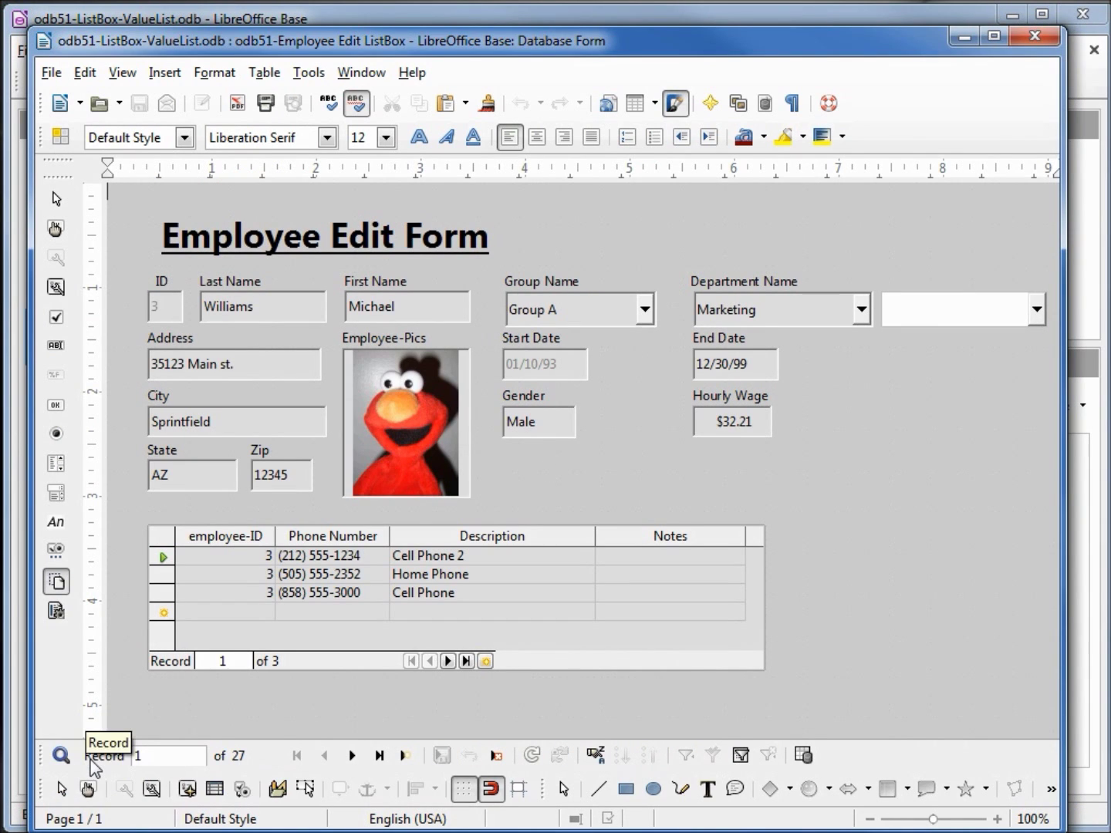
{"action": "left_click", "coordinate": [975, 315]}
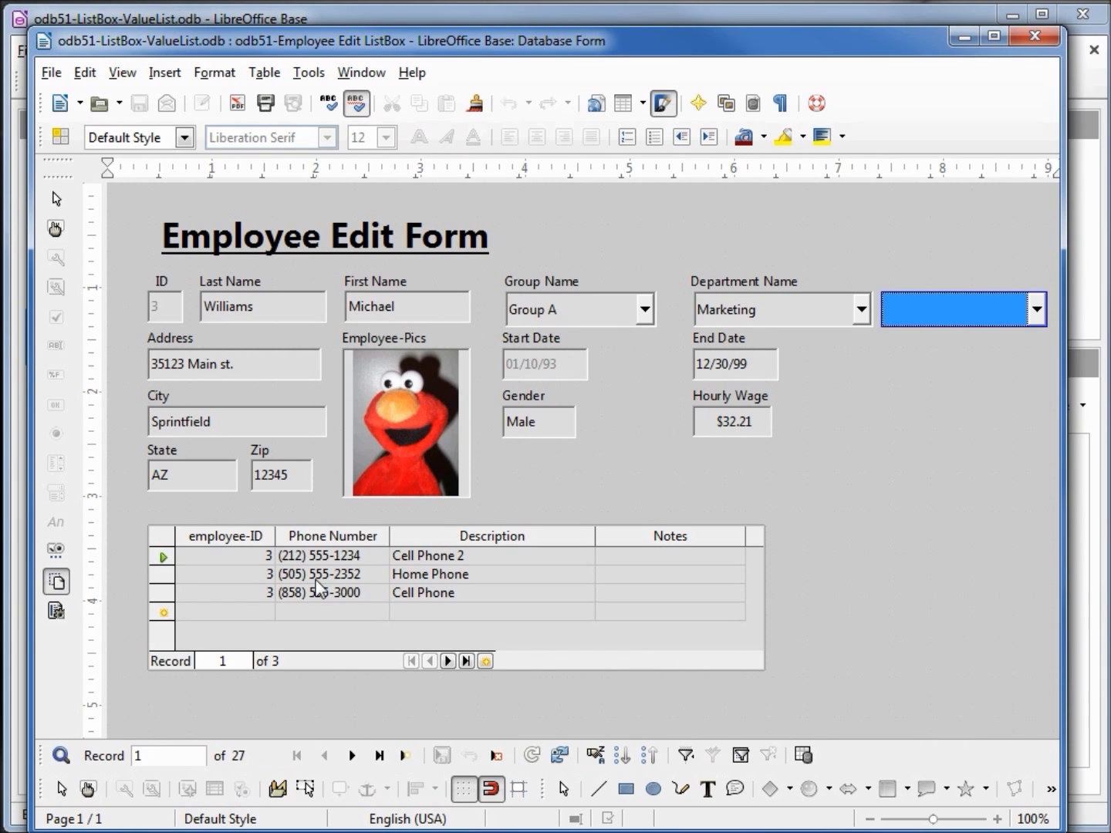
{"action": "left_click", "coordinate": [88, 790]}
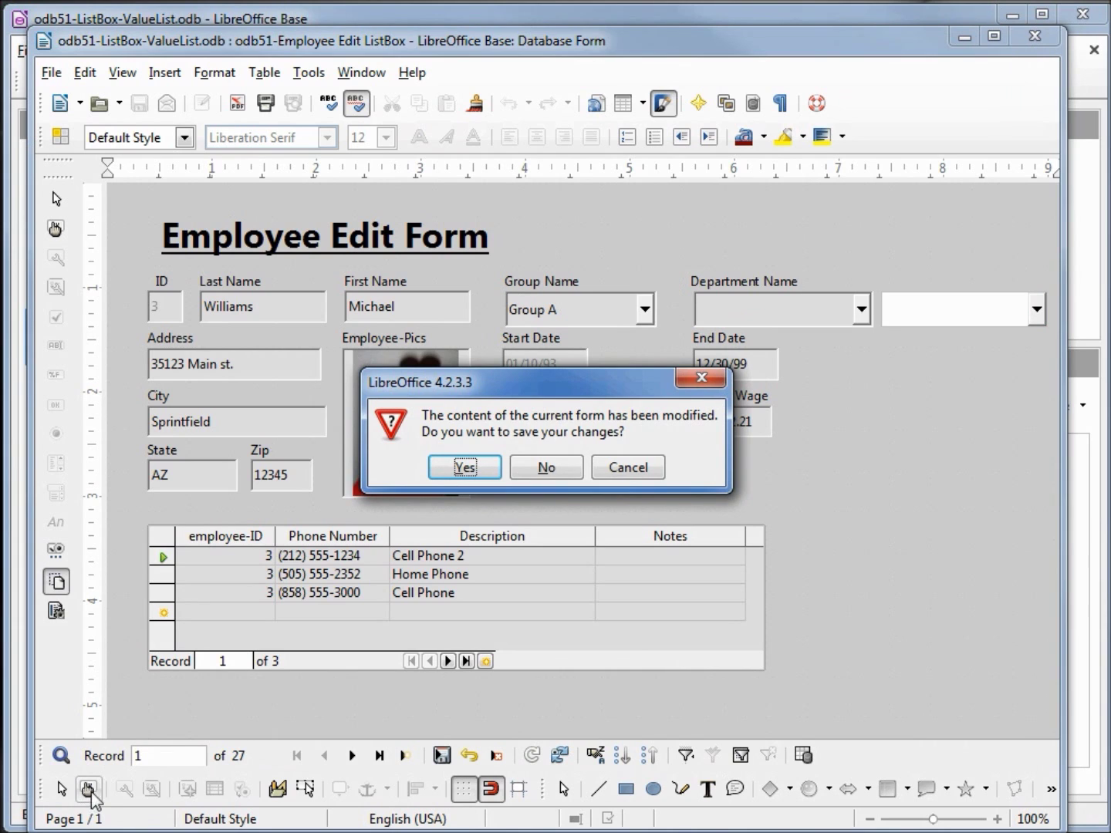
{"action": "left_click", "coordinate": [532, 466]}
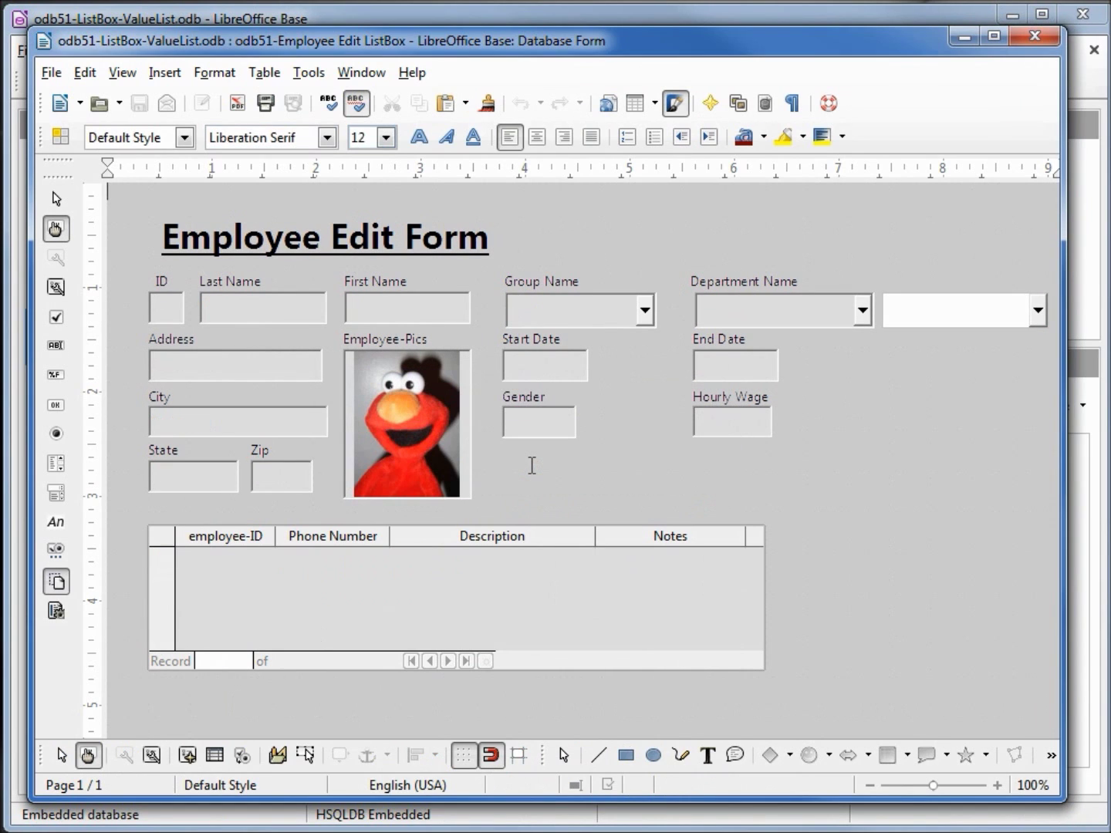
Set the list box beside Department Name to take its list contents from Sql [Native]
{"action": "left_click", "coordinate": [928, 315]}
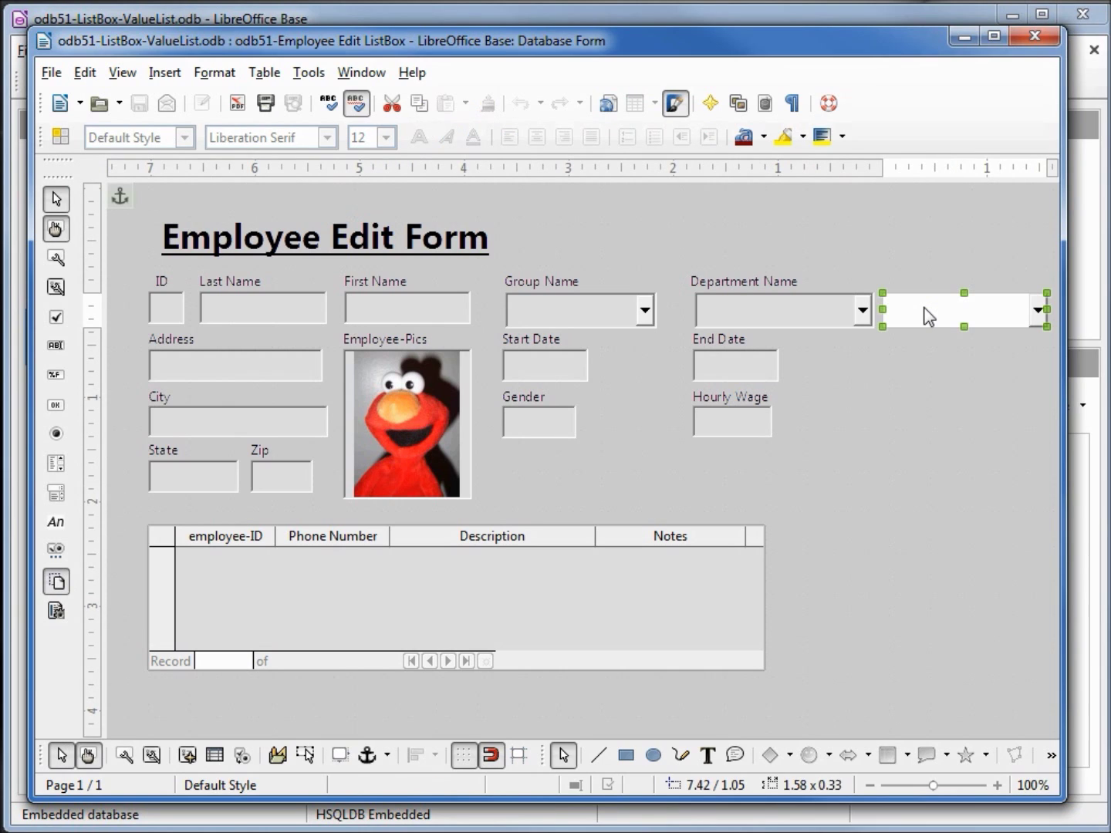
{"action": "left_click", "coordinate": [125, 756]}
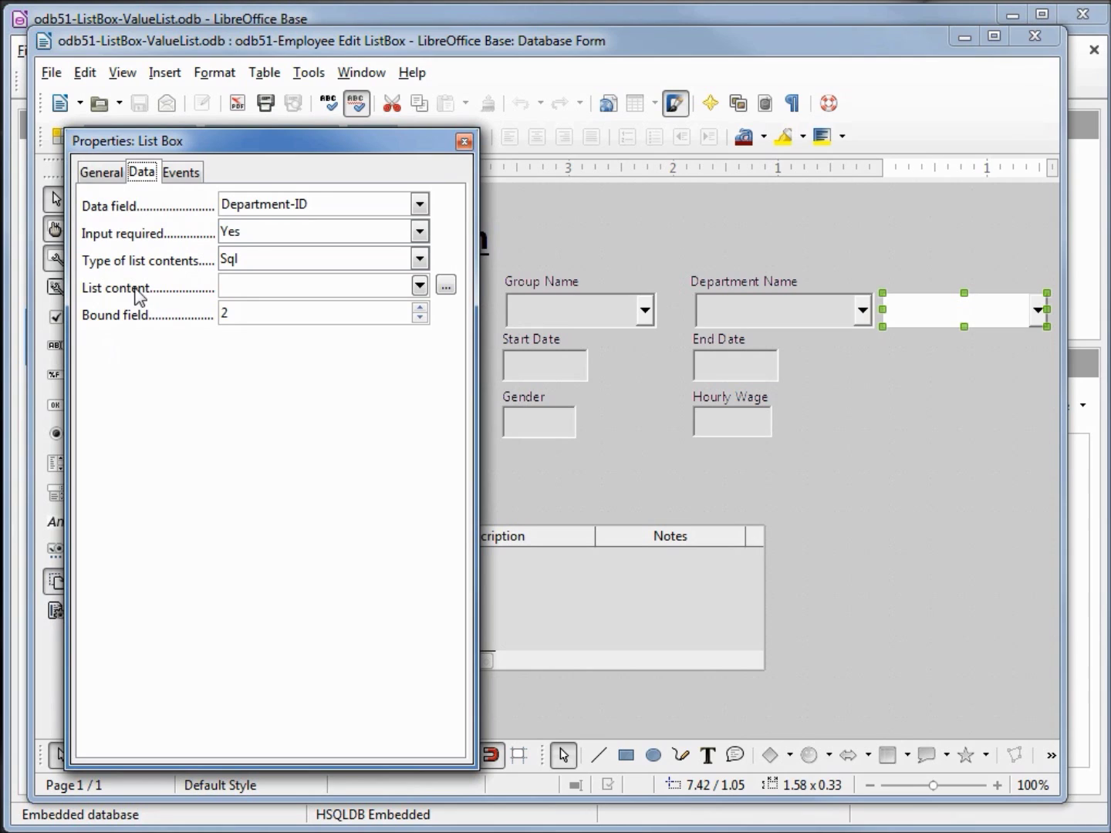
{"action": "left_click", "coordinate": [421, 260]}
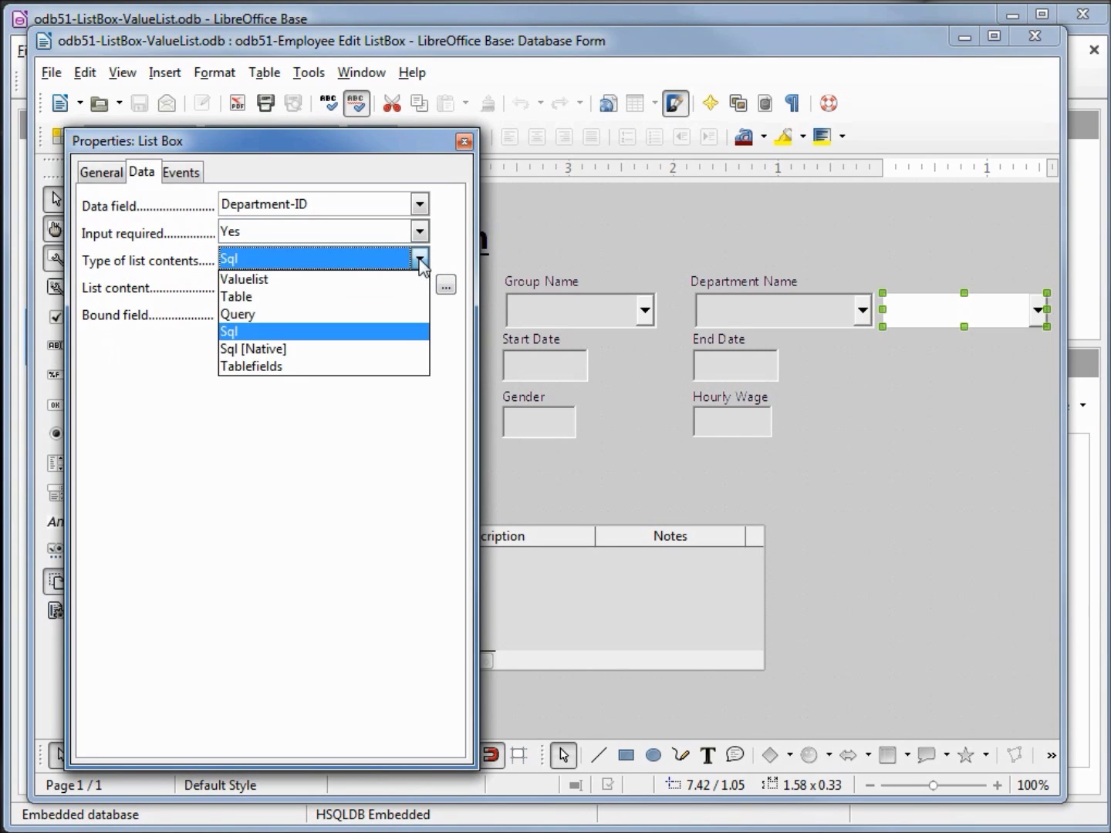
{"action": "left_click", "coordinate": [337, 357]}
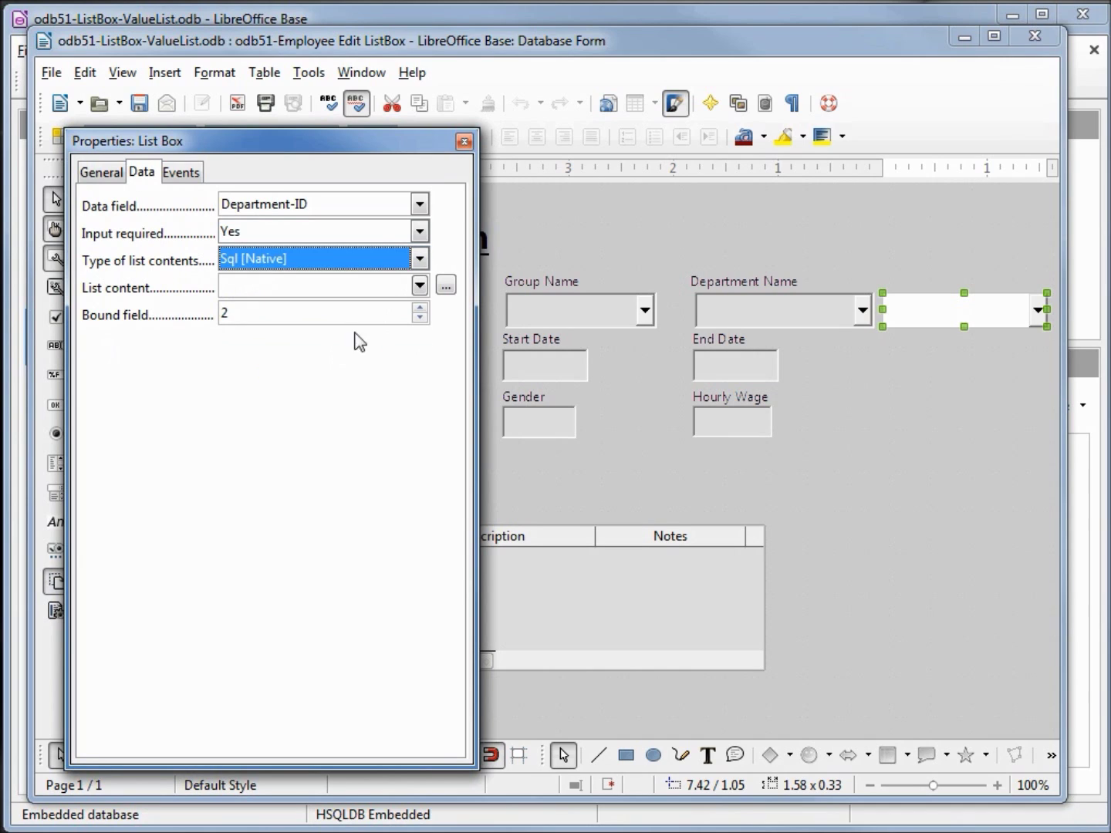
{"action": "left_click", "coordinate": [445, 288]}
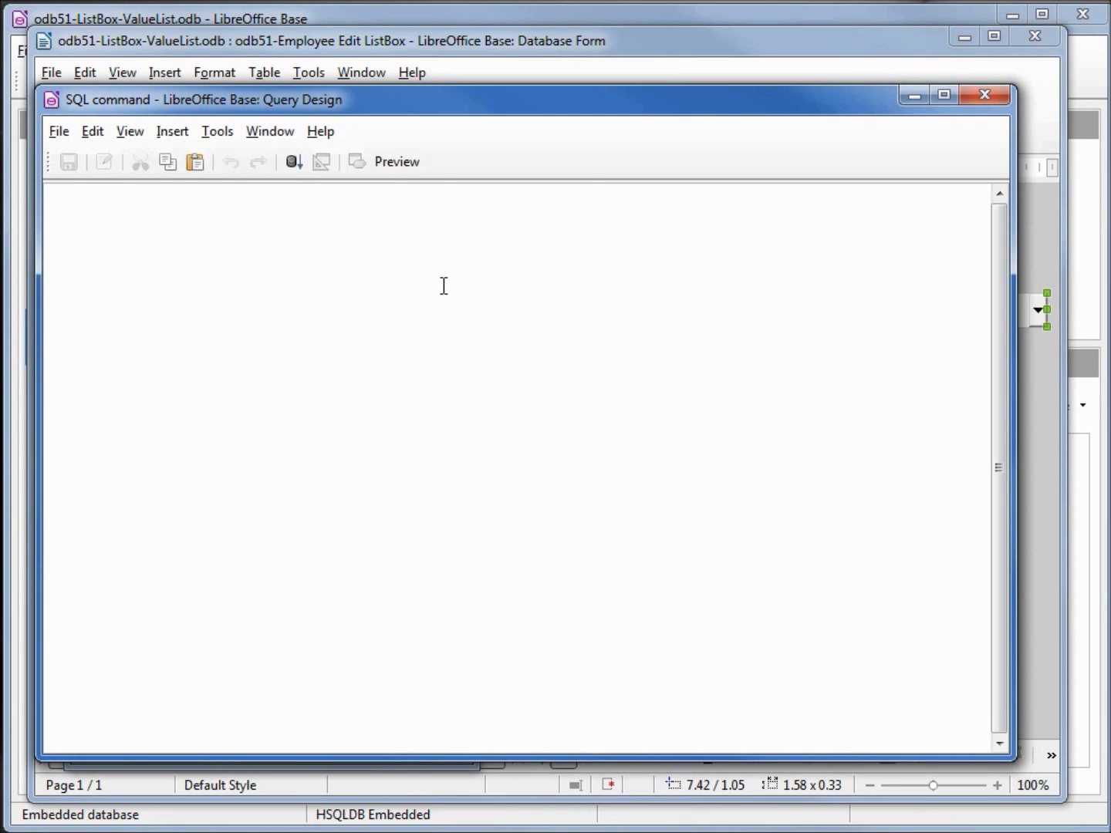
Save a query selecting Department Name, Dept-Contact-Person and Department-ID from tbl_Department as the list content
{"action": "type", "text": "SELECT \"Department Name\", \"Dept-Contact-Person\", \"Department-ID\" FROM \"tbl_Department\""}
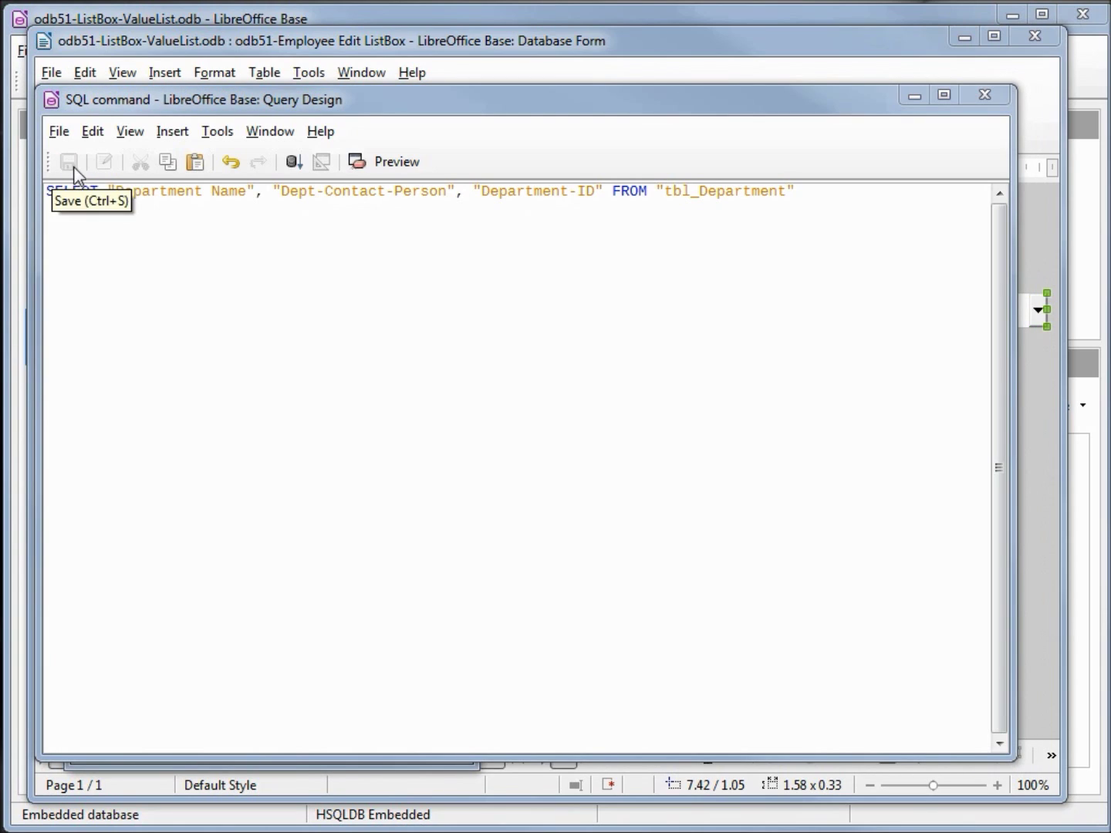
{"action": "left_click", "coordinate": [69, 165]}
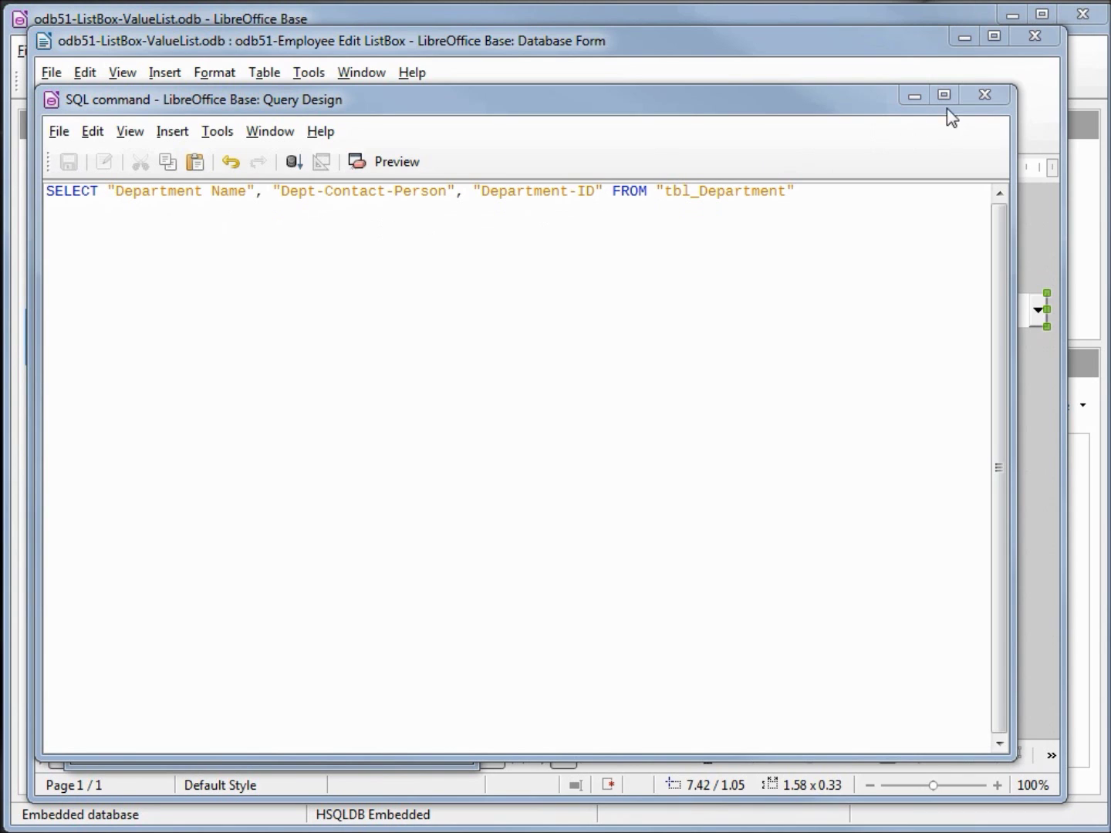
Close the SQL and Properties windows, save the form, test it live, then enable Wizards in design mode
{"action": "left_click", "coordinate": [983, 92]}
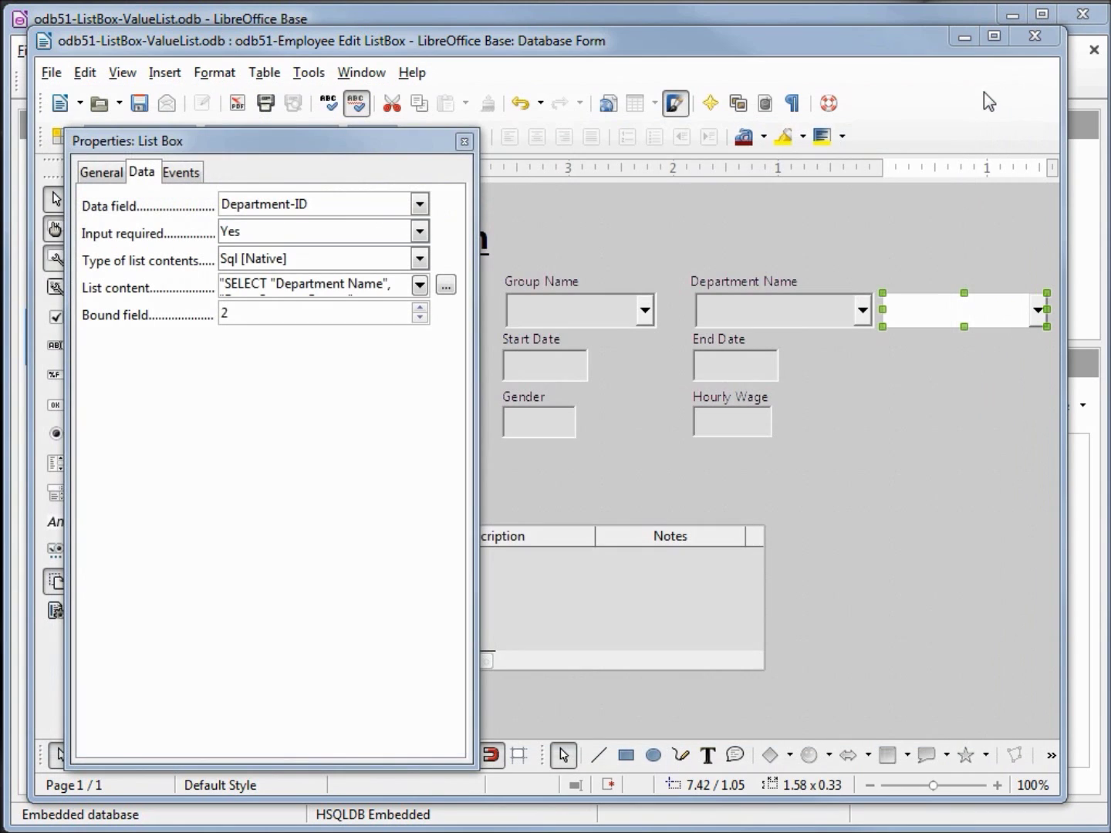
{"action": "left_click", "coordinate": [463, 142]}
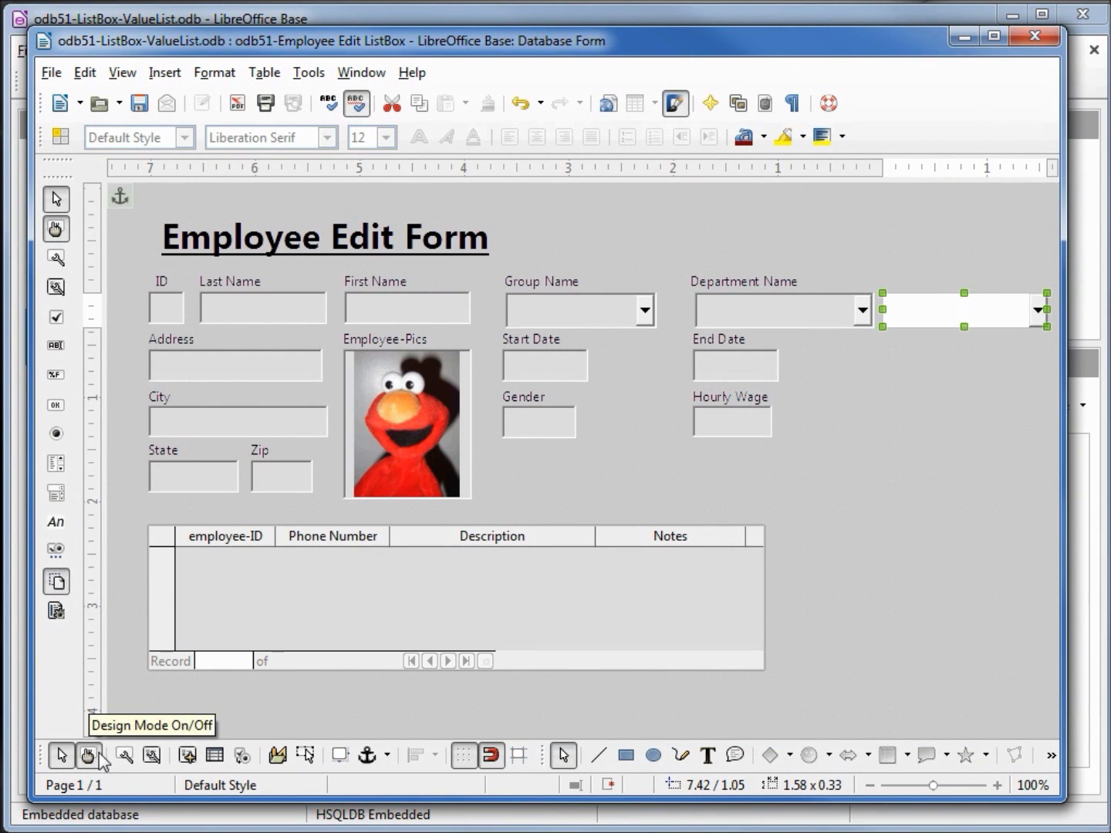
{"action": "left_click", "coordinate": [137, 108]}
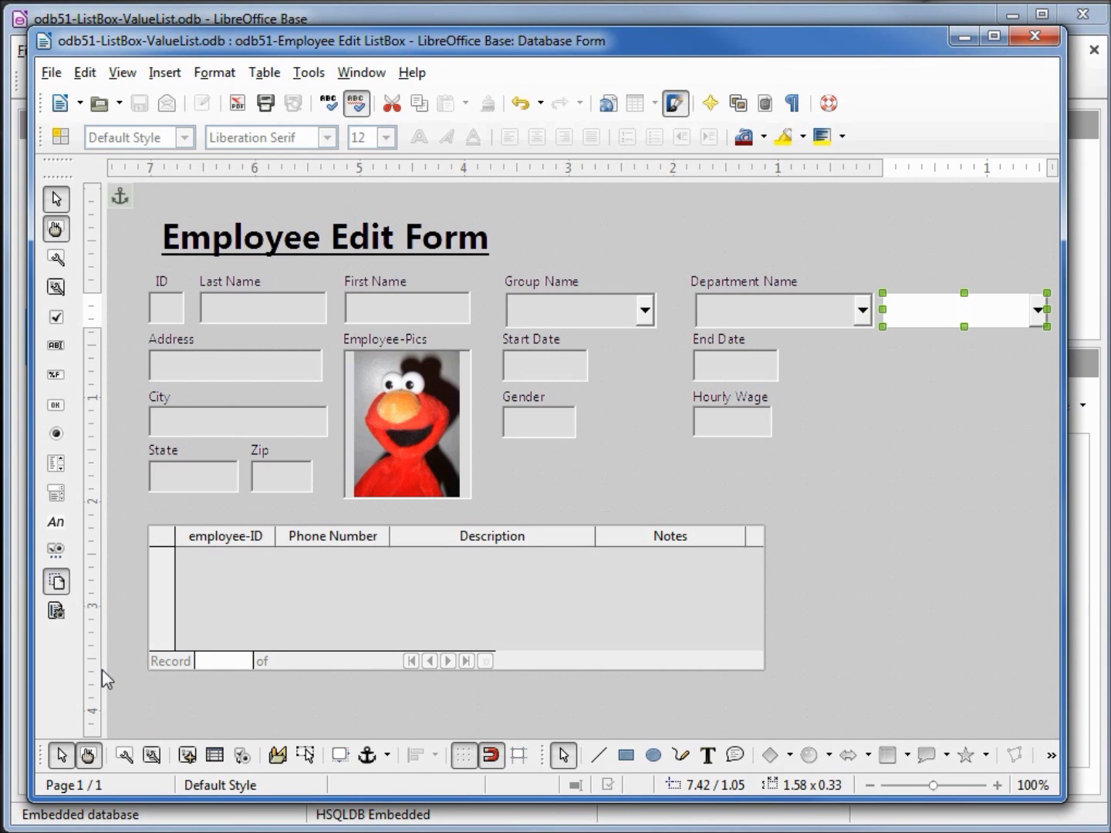
{"action": "left_click", "coordinate": [91, 757]}
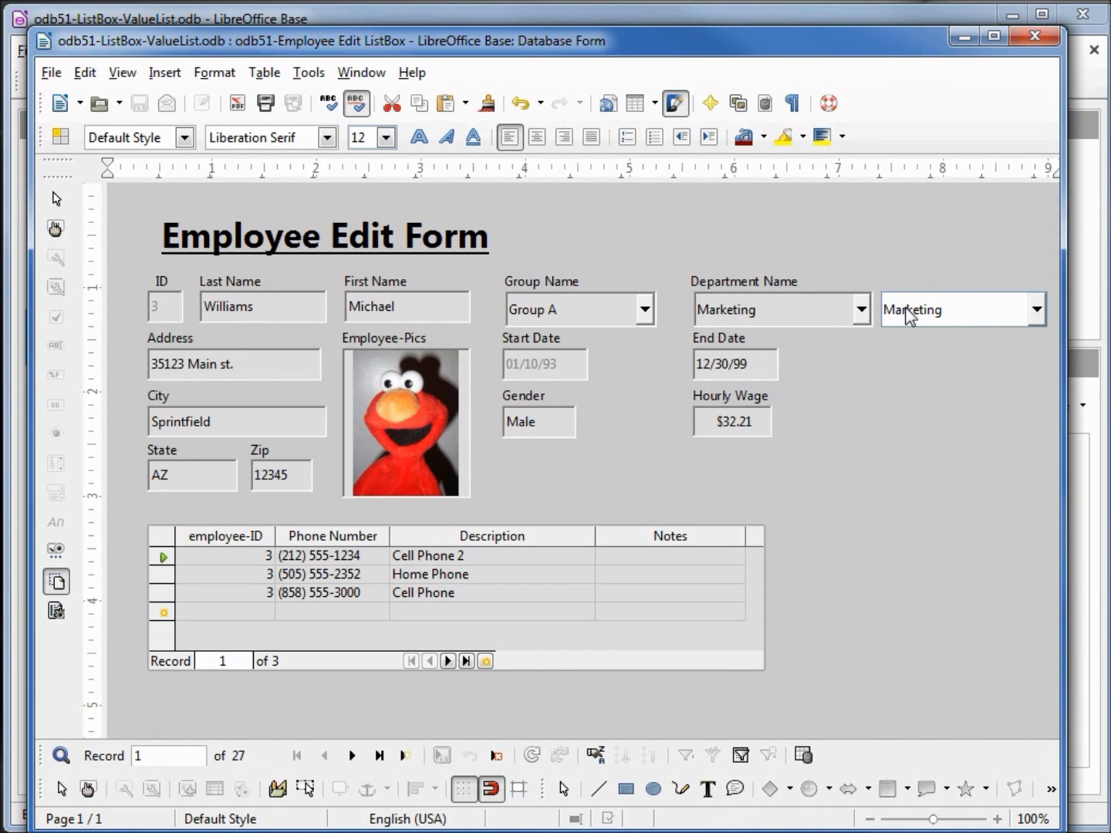
{"action": "left_click", "coordinate": [87, 788]}
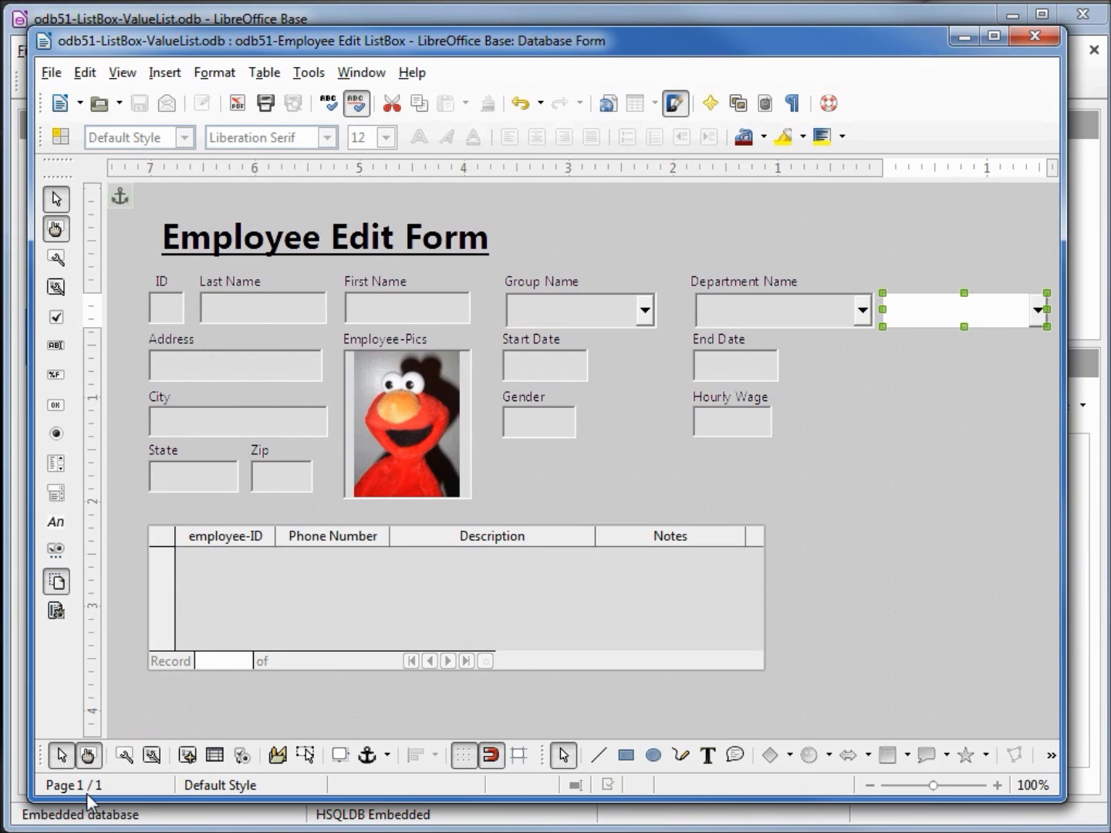
{"action": "left_click", "coordinate": [58, 614]}
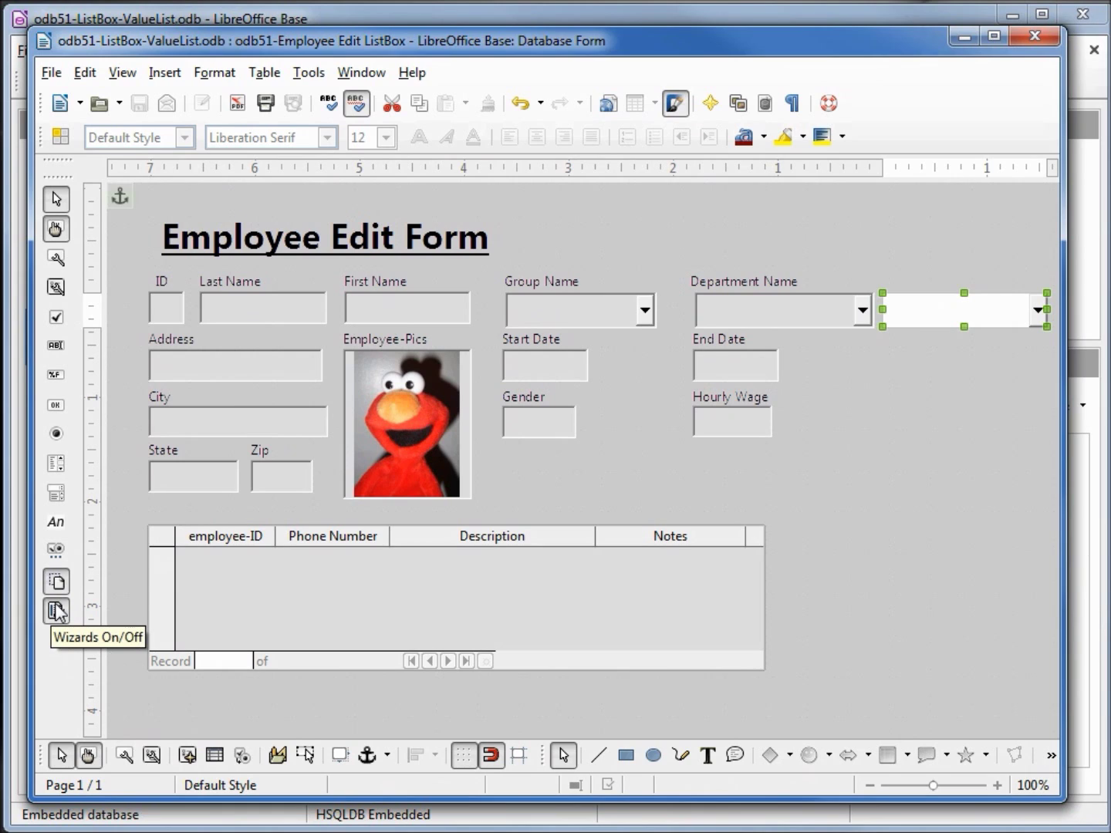
Draw a list box beside the Employee Edit Form title, skip the wizard, and open its properties
{"action": "left_click", "coordinate": [56, 469]}
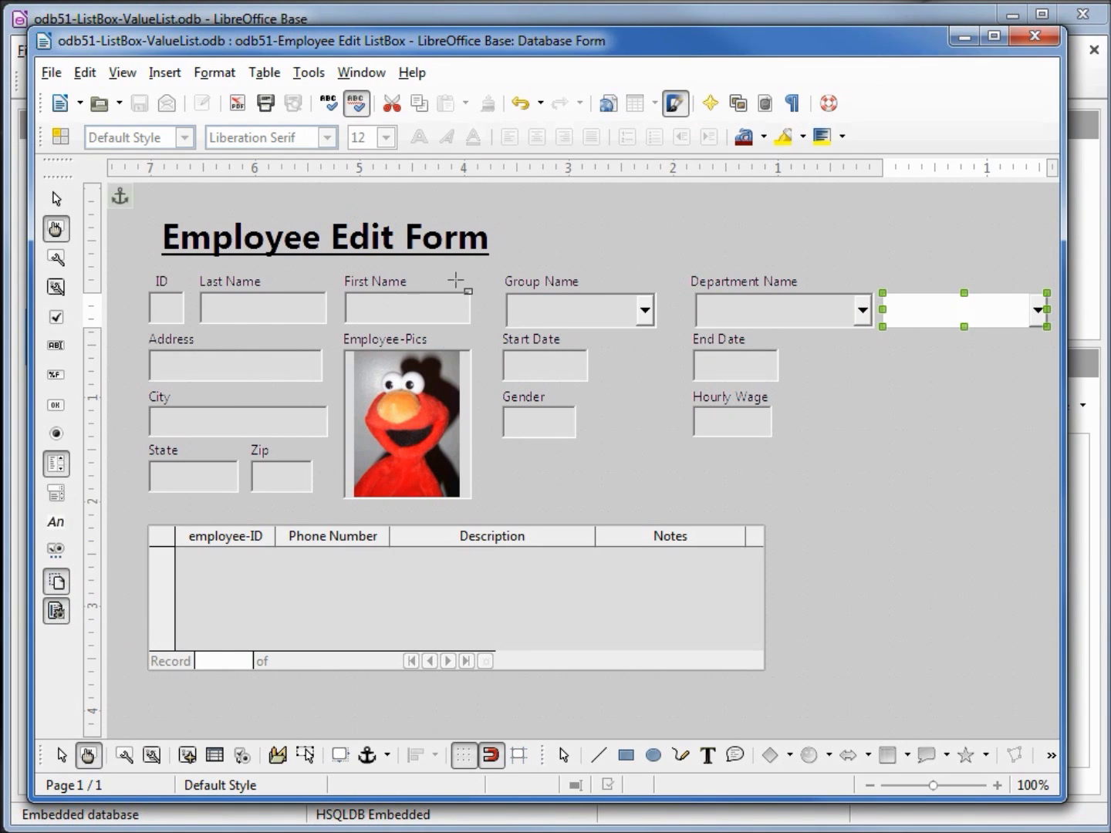
{"action": "mouse_move", "coordinate": [505, 238]}
{"action": "left_mouse_down"}
{"action": "mouse_move", "coordinate": [534, 273]}
{"action": "mouse_move", "coordinate": [656, 272]}
{"action": "left_mouse_up"}
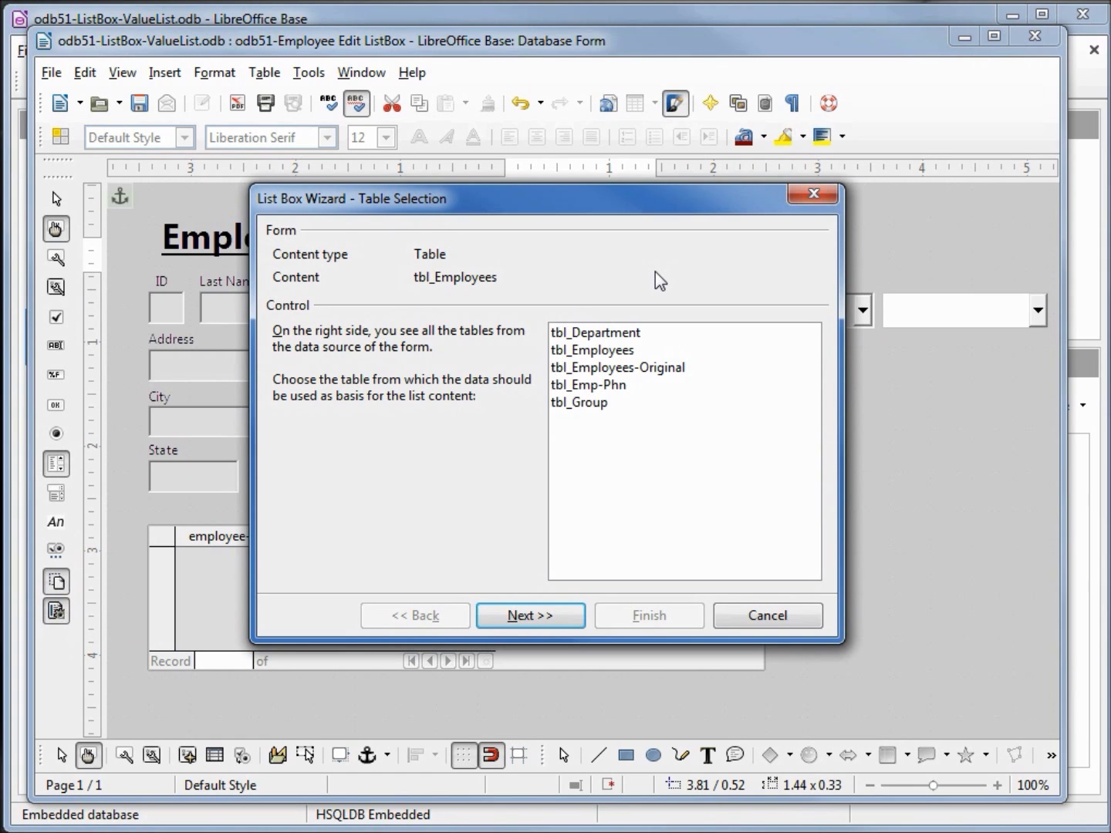
{"action": "left_click", "coordinate": [774, 615]}
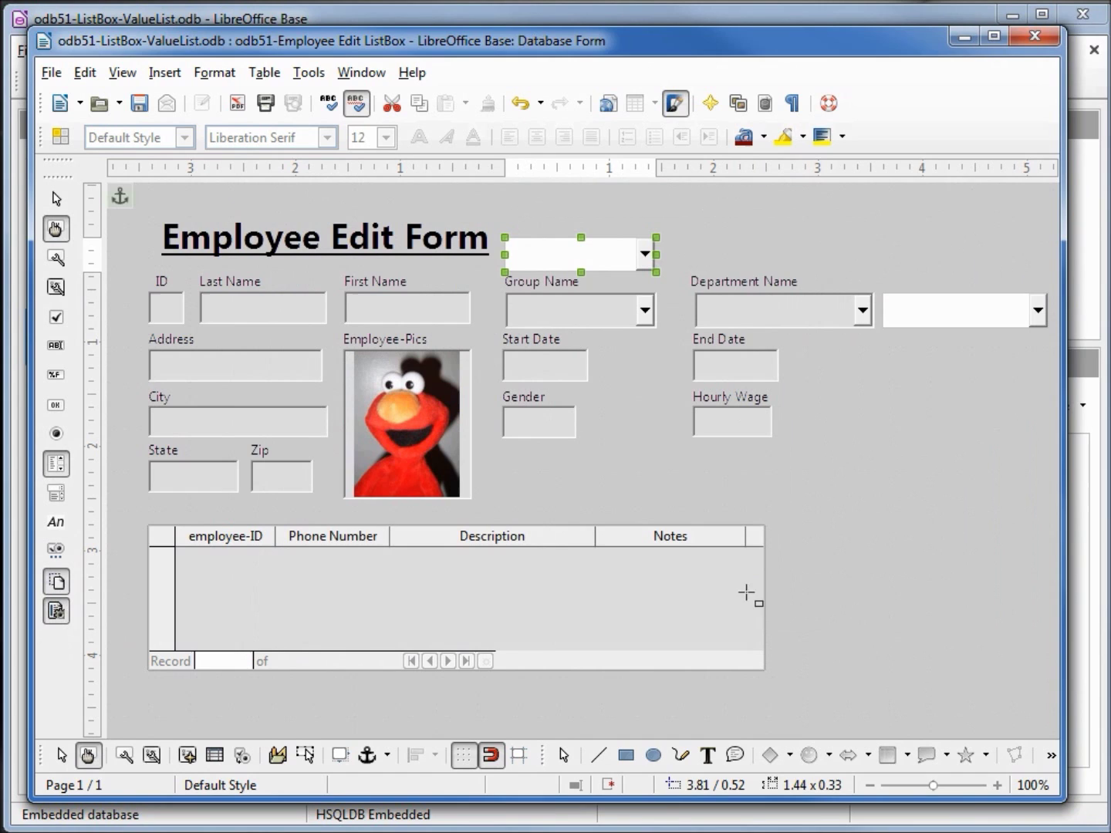
{"action": "right_click", "coordinate": [562, 265]}
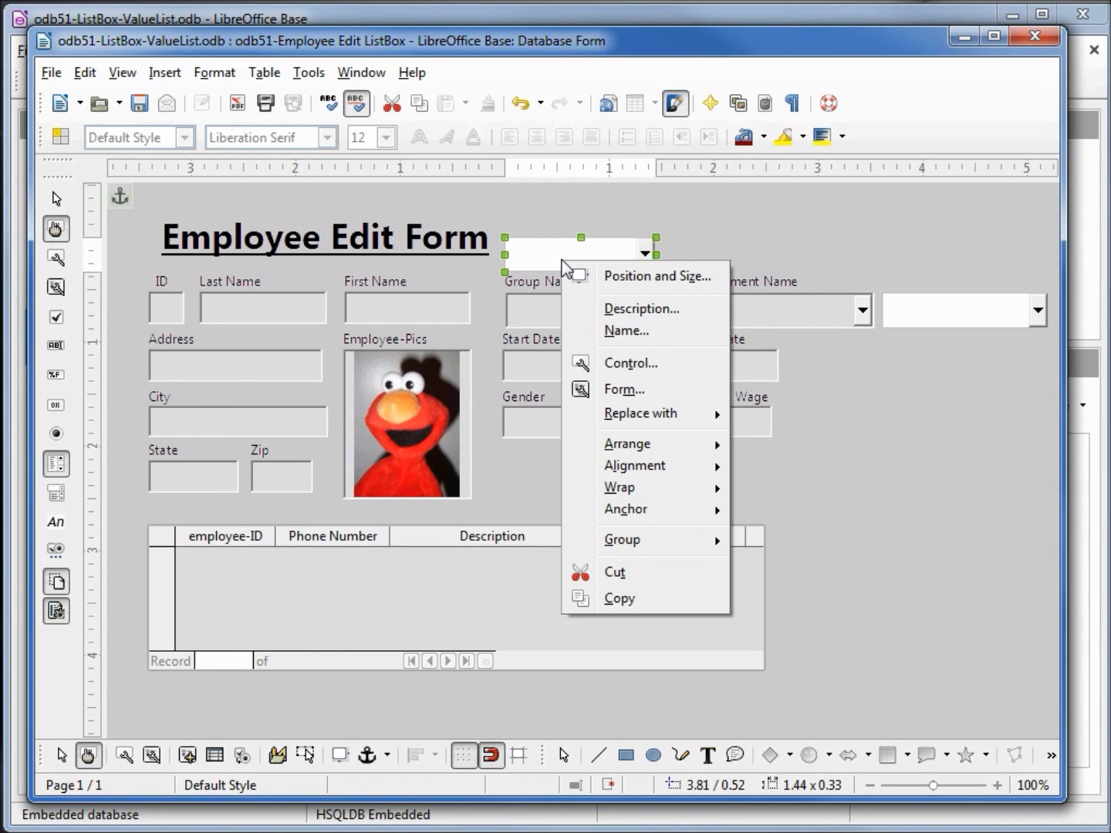
{"action": "left_click", "coordinate": [630, 363]}
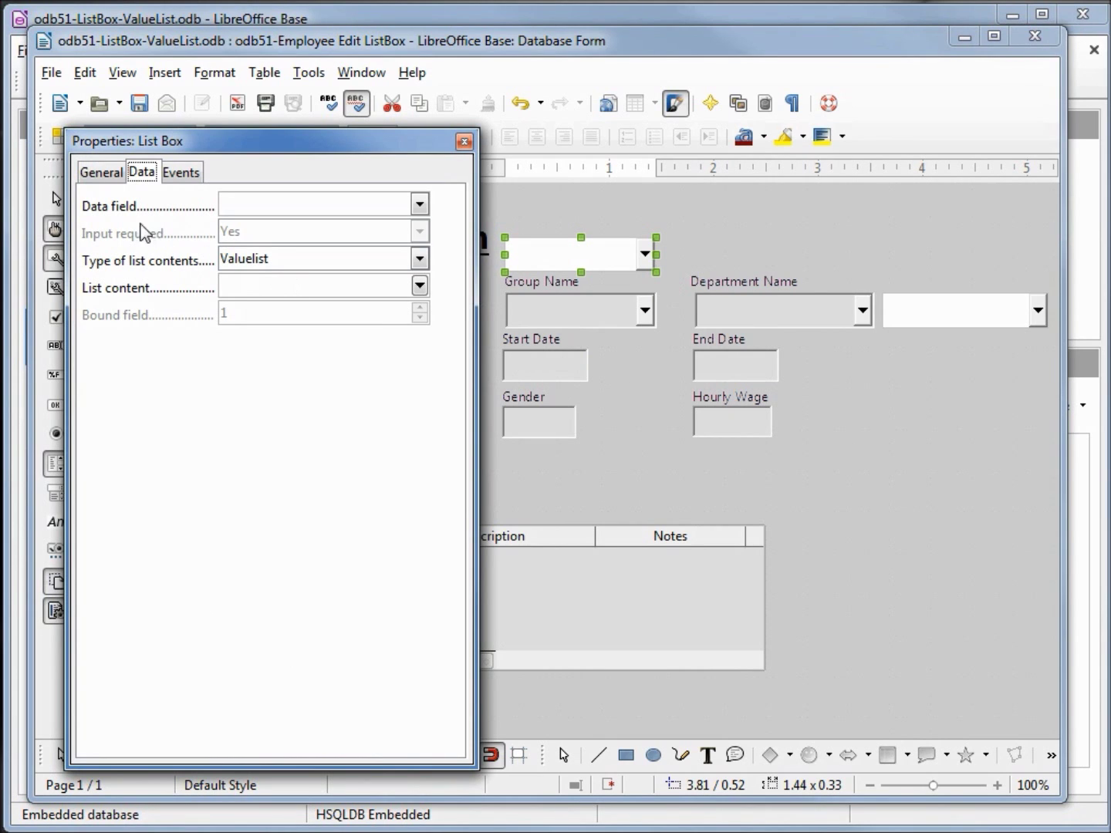
Bind the list box to the Group-ID field with list content values 0, 1, 2, 3 and 4
{"action": "left_click", "coordinate": [419, 204]}
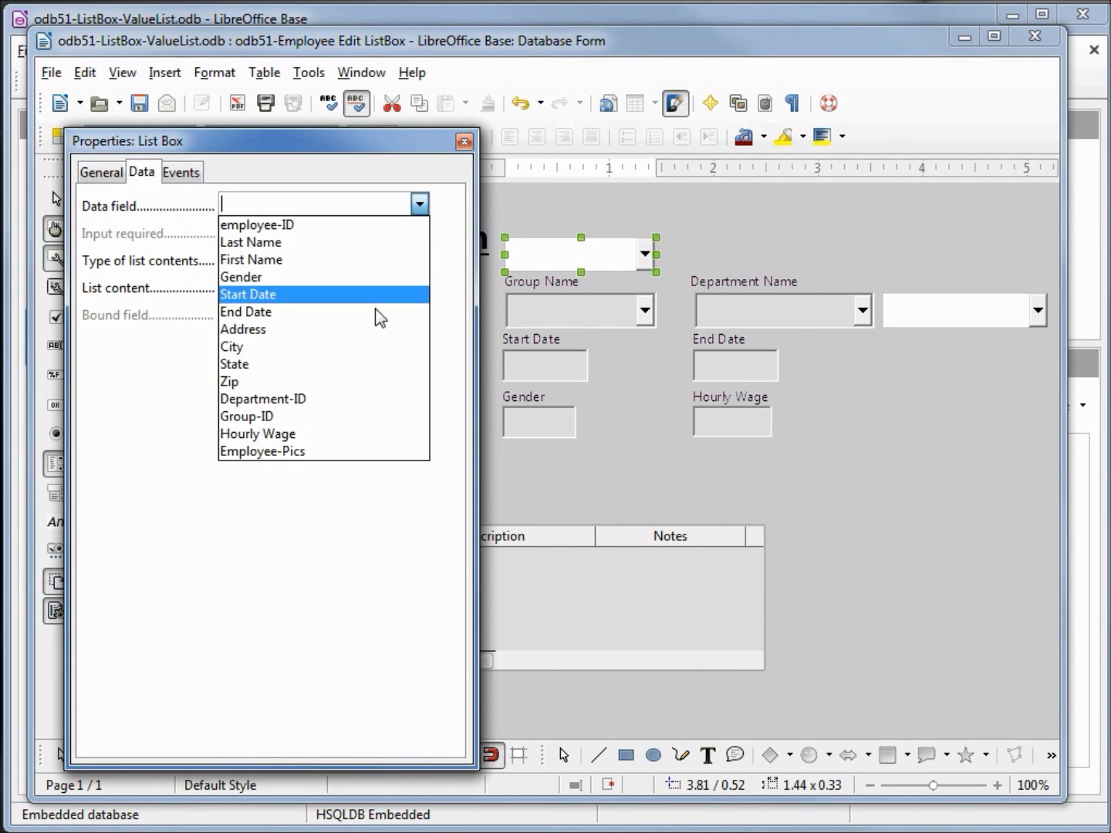
{"action": "left_click", "coordinate": [319, 426]}
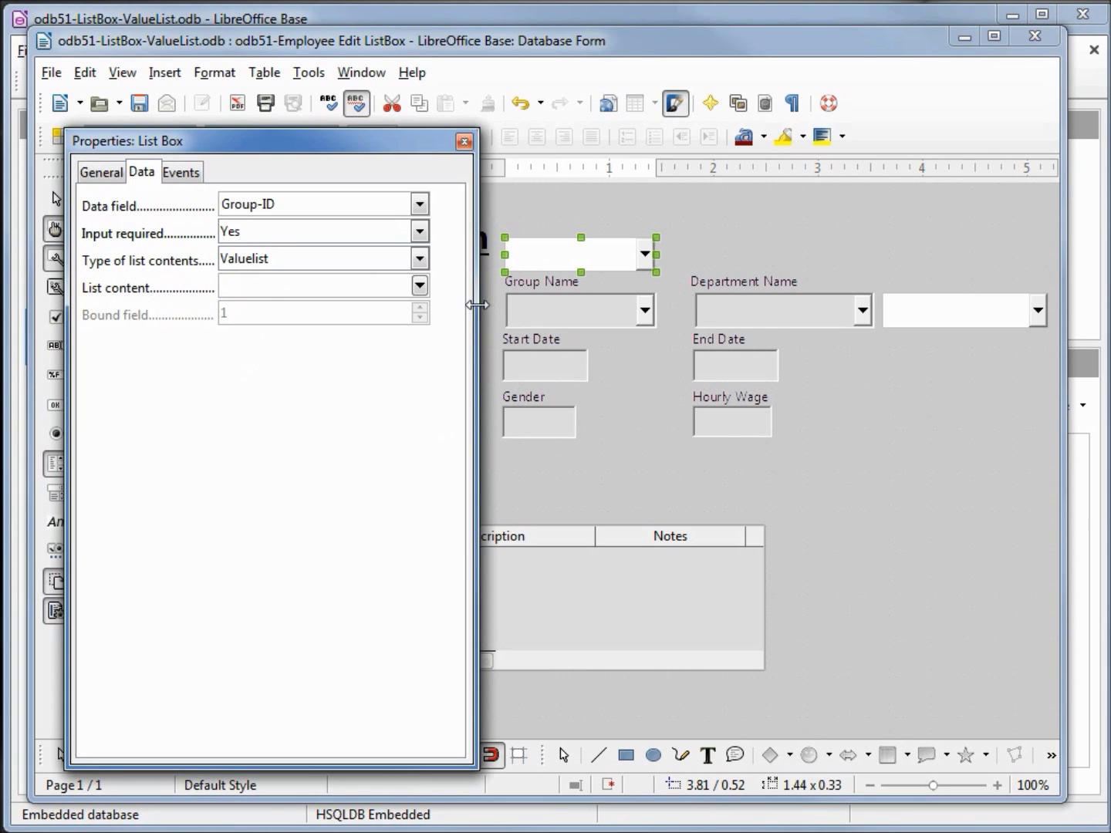
{"action": "left_click", "coordinate": [420, 288]}
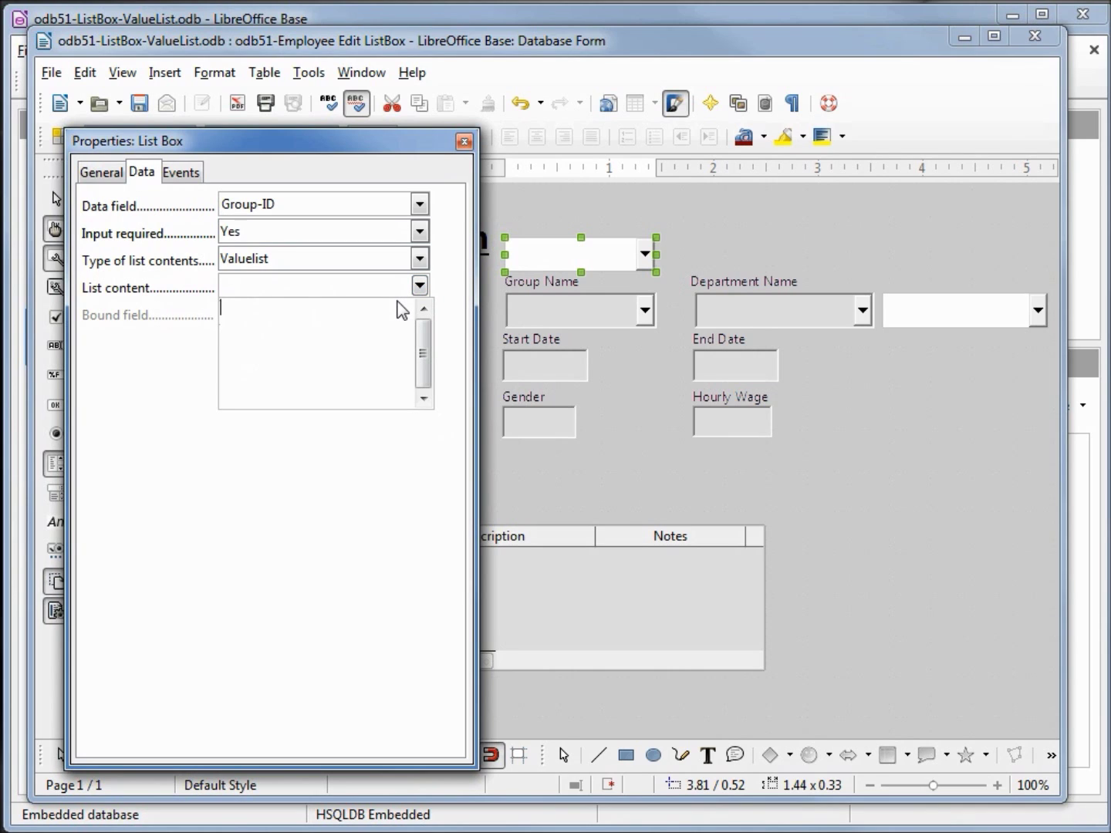
{"action": "type", "text": "0 "}
{"action": "type", "text": "1 "}
{"action": "type", "text": "2"}
{"action": "key", "text": "Return"}
{"action": "type", "text": "3"}
{"action": "key", "text": "Return"}
{"action": "type", "text": "4"}
{"action": "key", "text": "Return"}
{"action": "left_click", "coordinate": [103, 173]}
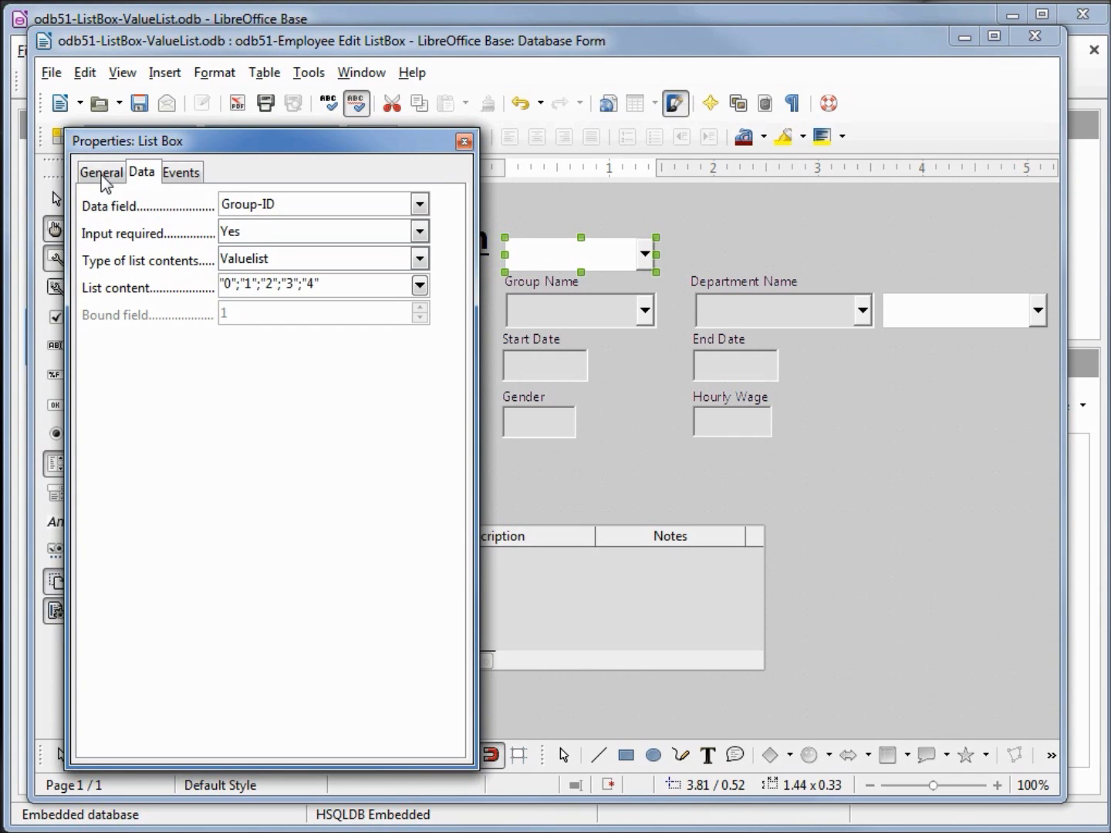
Paste Unknown and Group A to Group D as the list entries, then close the properties
{"action": "left_click", "coordinate": [102, 173]}
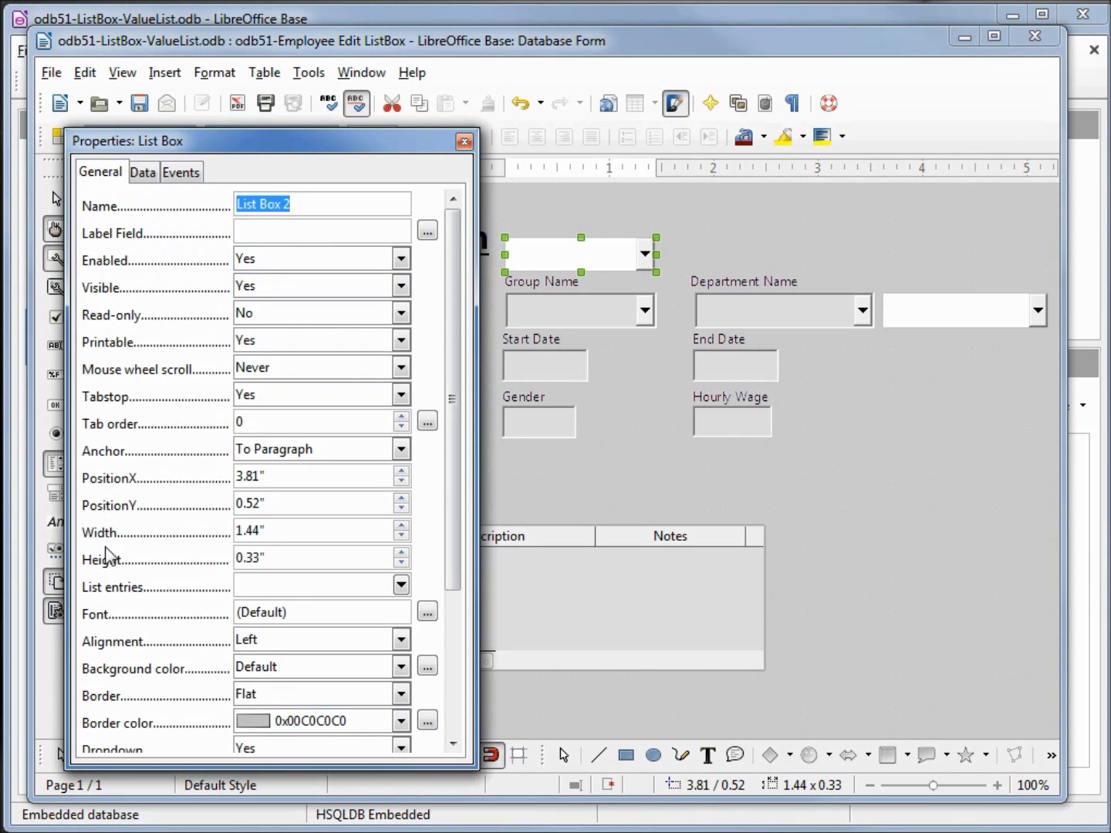
{"action": "left_click", "coordinate": [400, 587]}
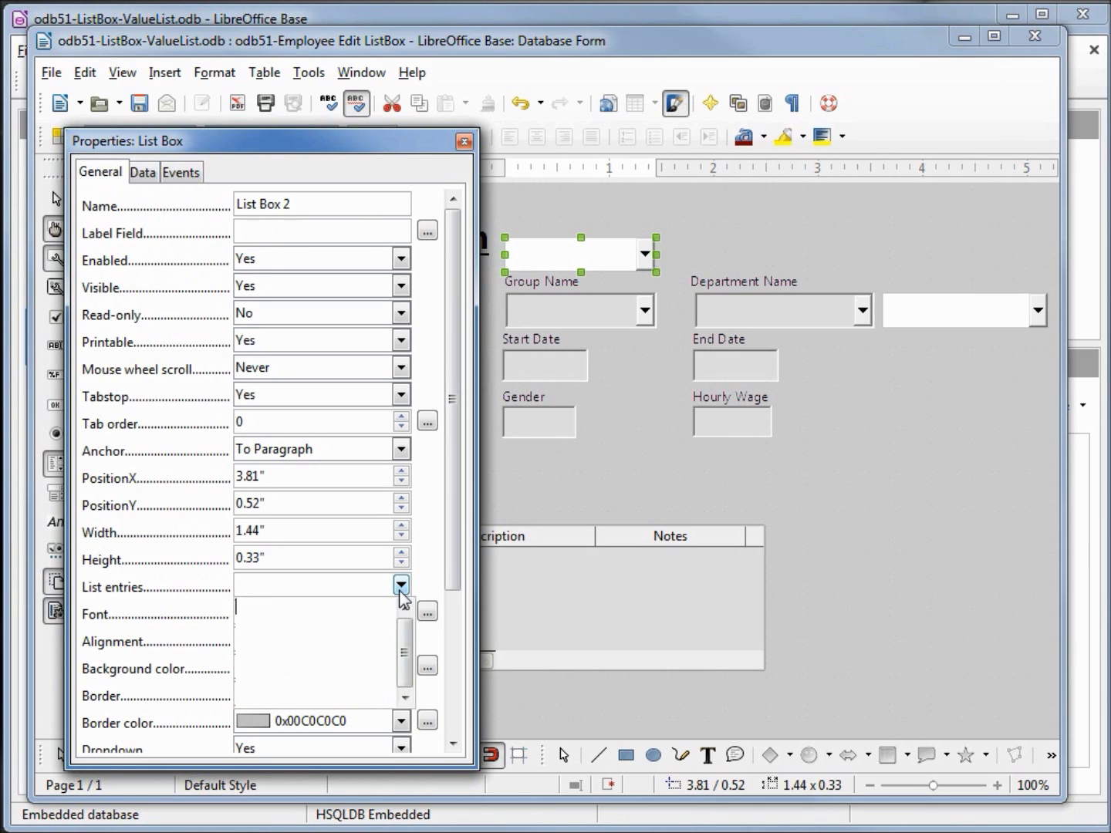
{"action": "type", "text": "Unknown Group A Group B Group C Group D"}
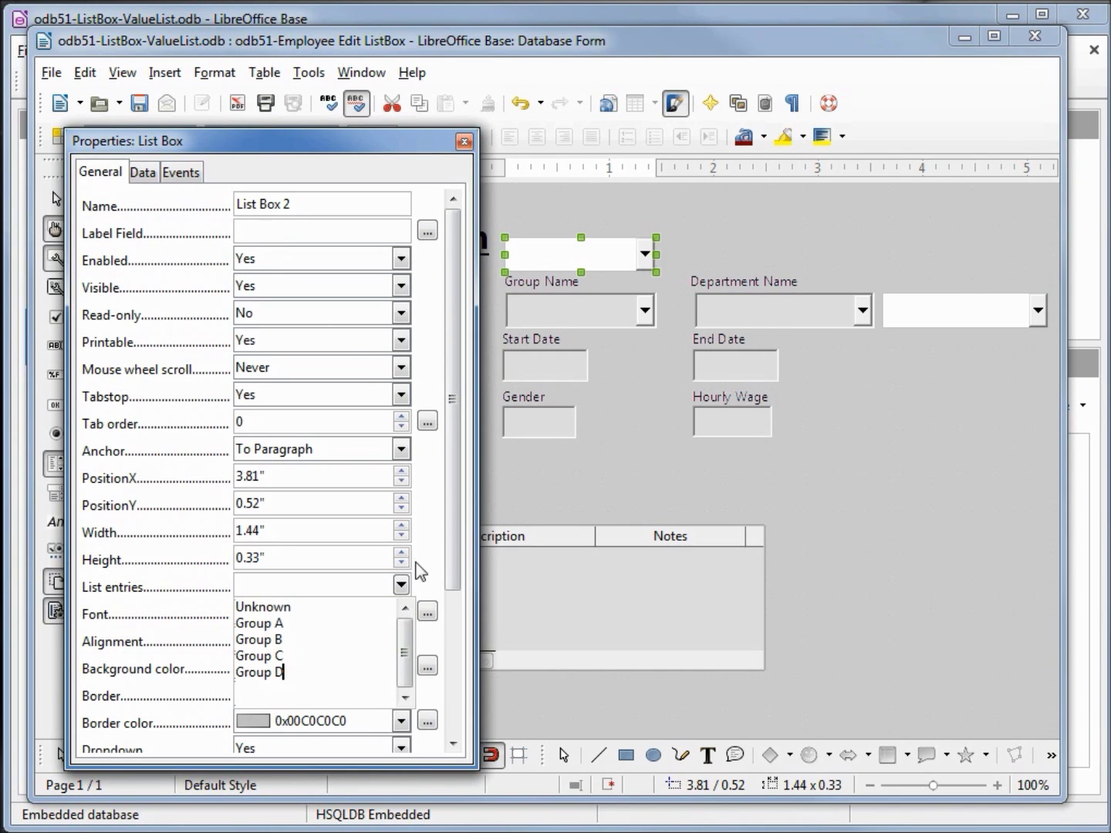
{"action": "left_click", "coordinate": [419, 168]}
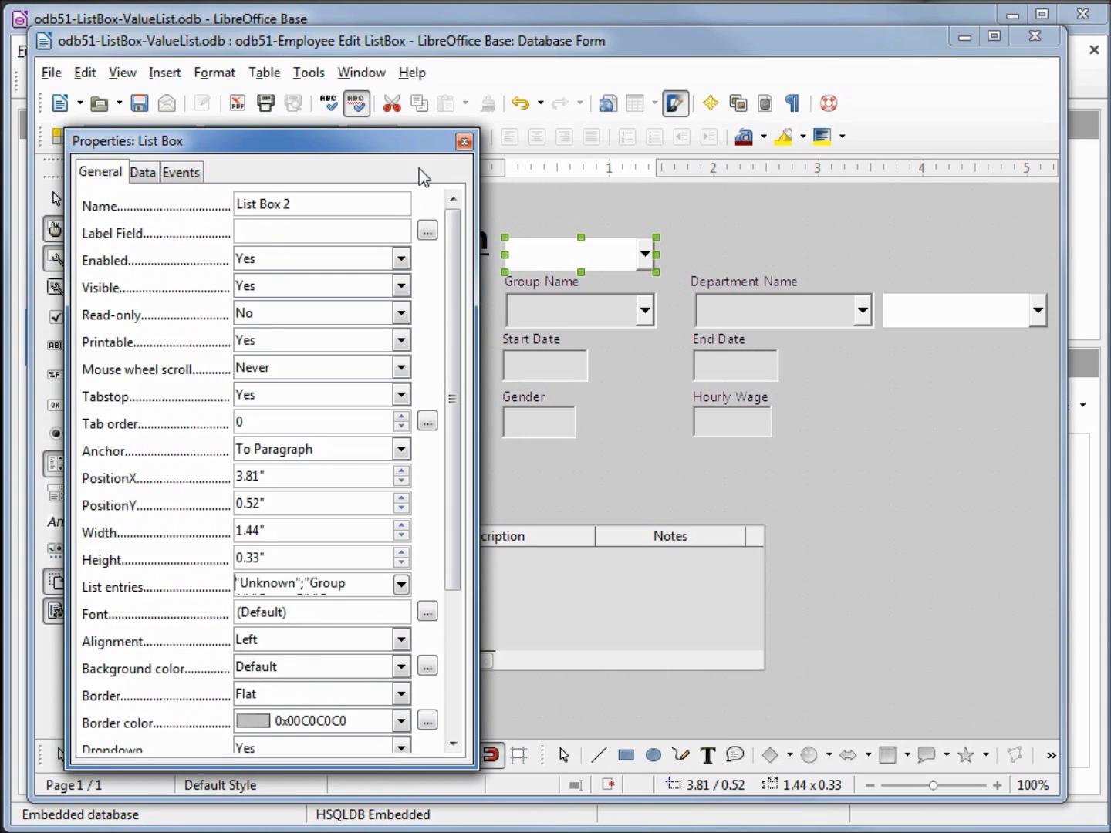
{"action": "left_click", "coordinate": [464, 141]}
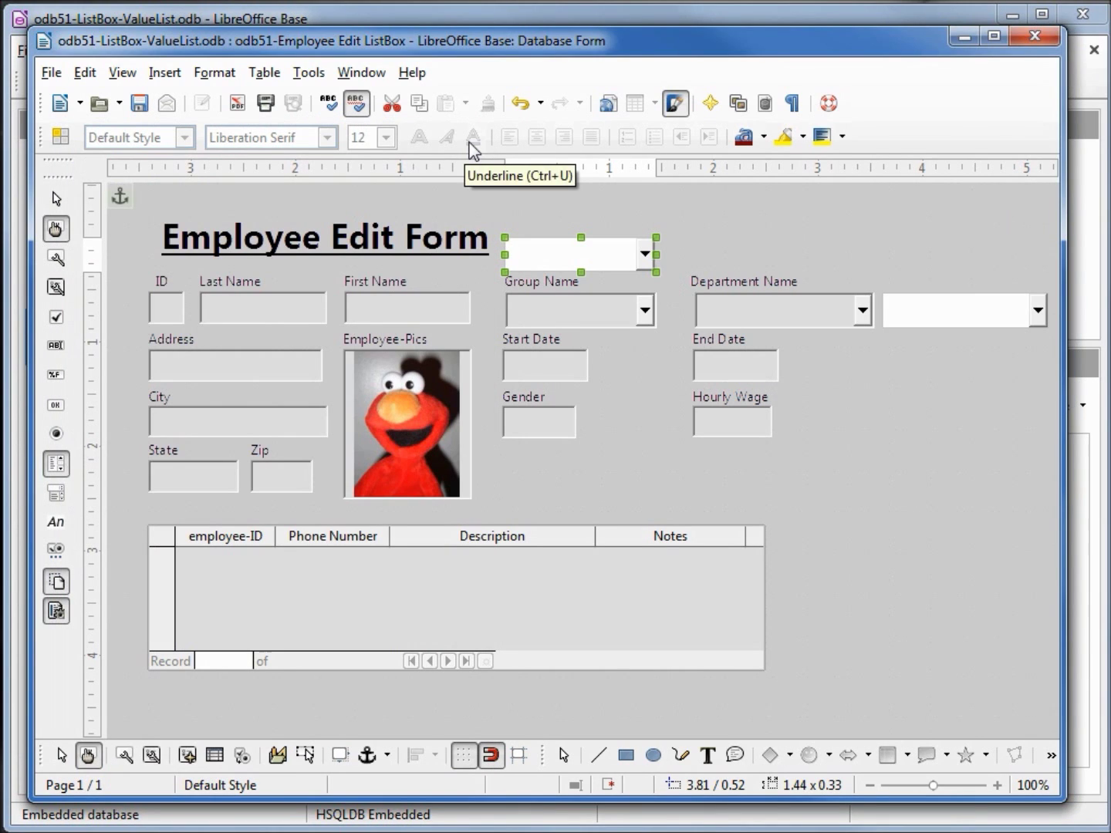
Leave design mode, choose Group C in the new list box, and save the record
{"action": "left_click", "coordinate": [88, 756]}
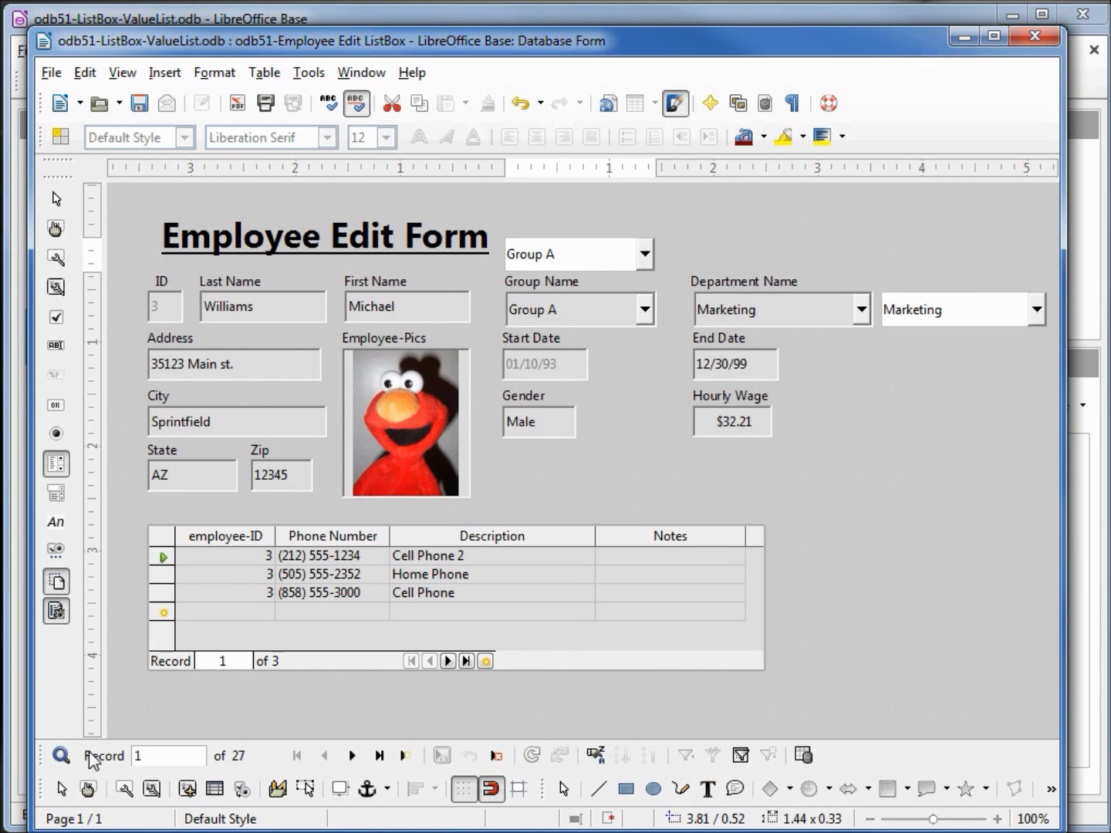
{"action": "left_click", "coordinate": [642, 253]}
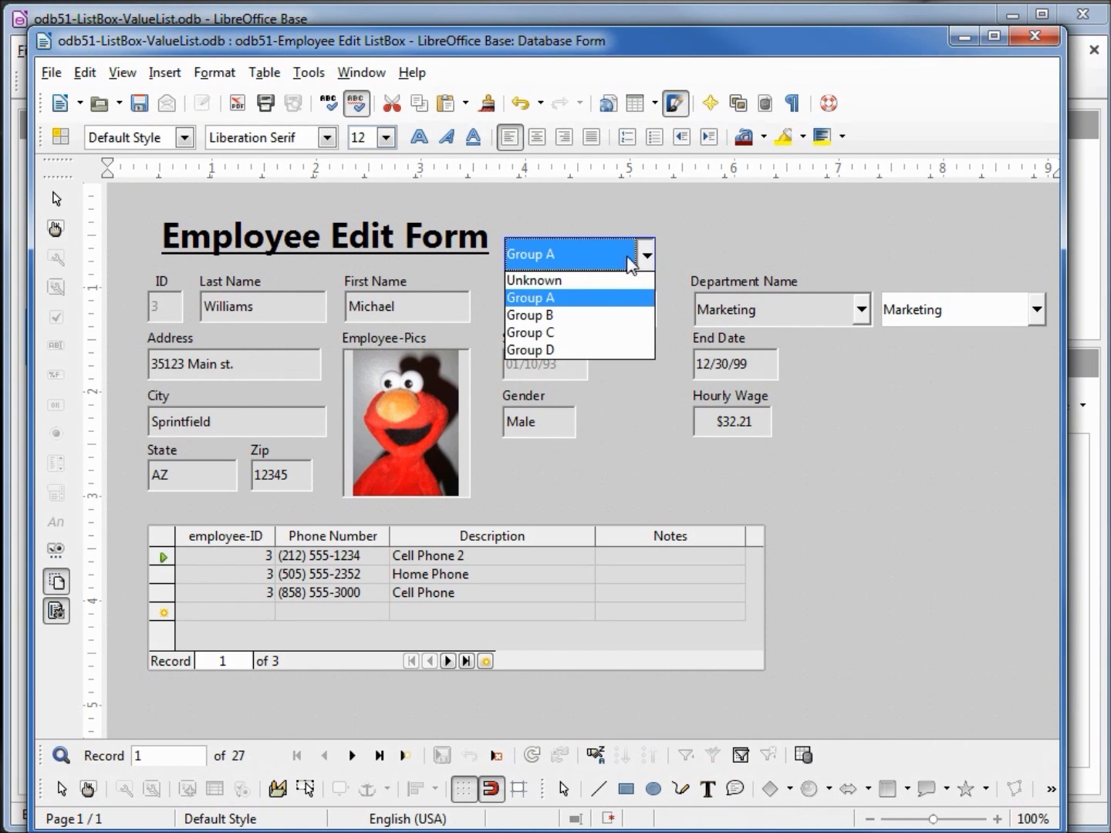
{"action": "left_click", "coordinate": [578, 339]}
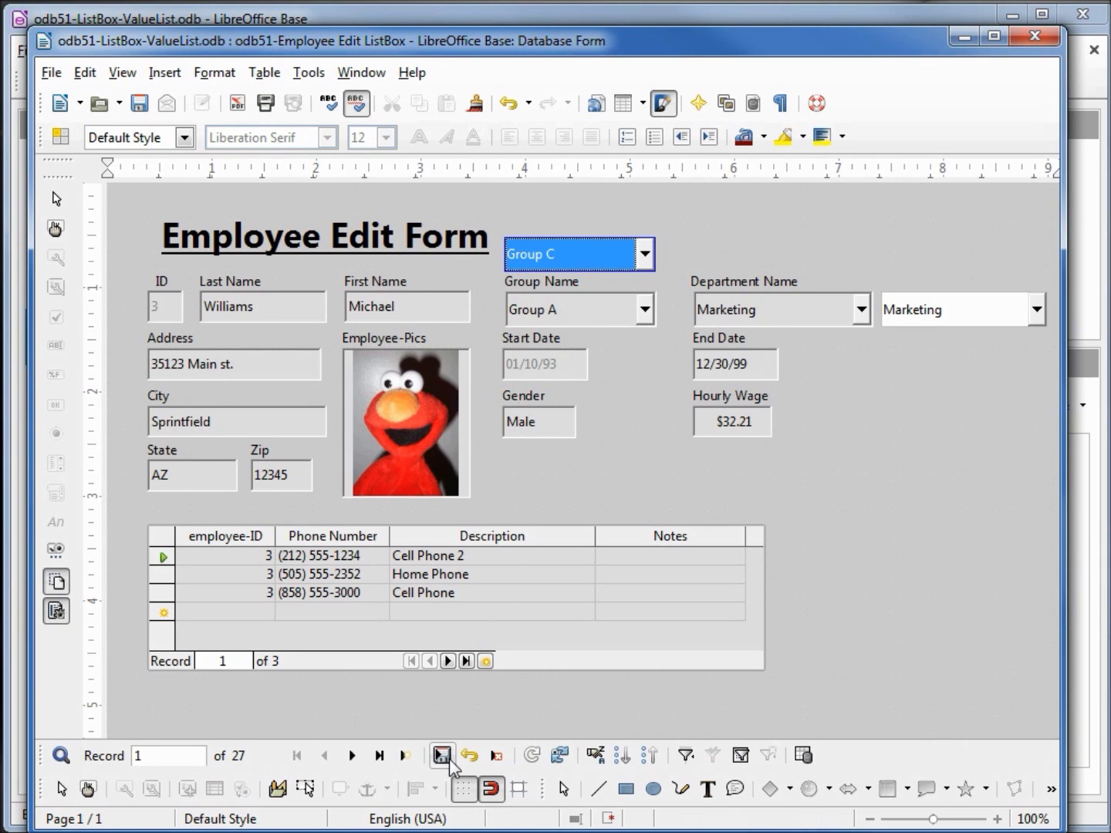
{"action": "left_click", "coordinate": [441, 756]}
Set the group back to Unknown, save the record, then save and close the form
{"action": "left_click", "coordinate": [643, 255]}
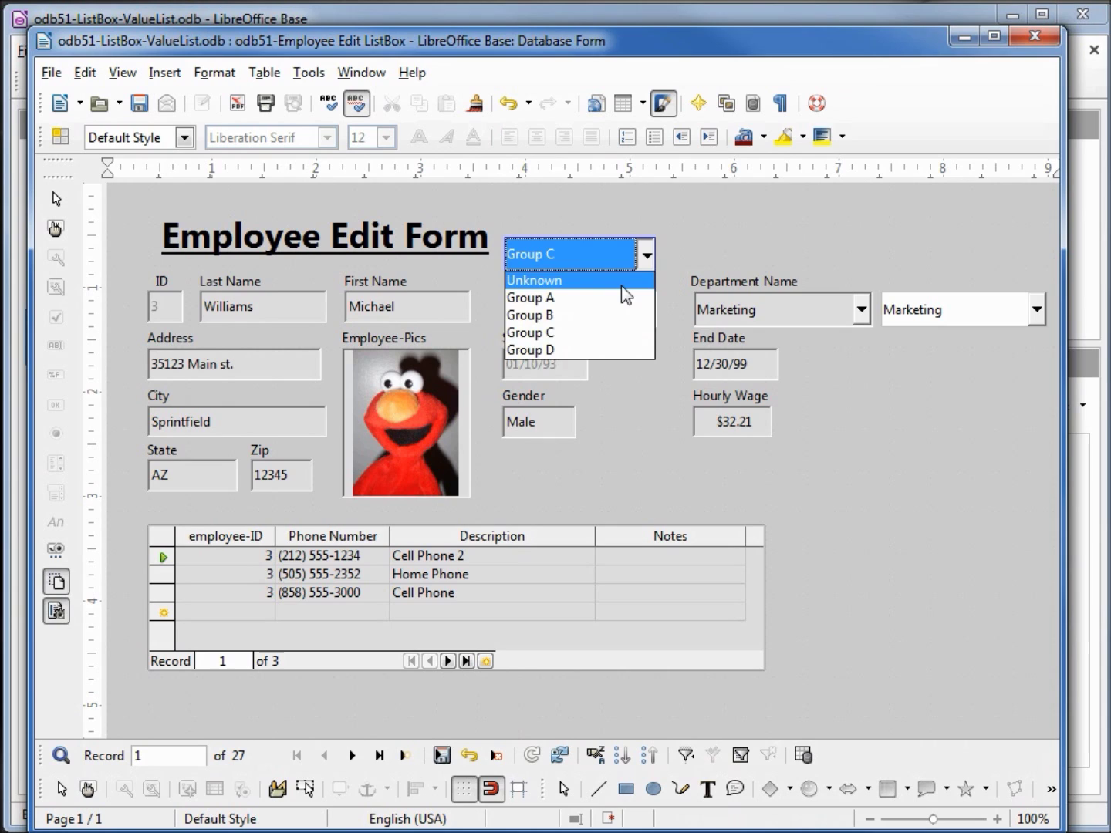
{"action": "left_click", "coordinate": [618, 281]}
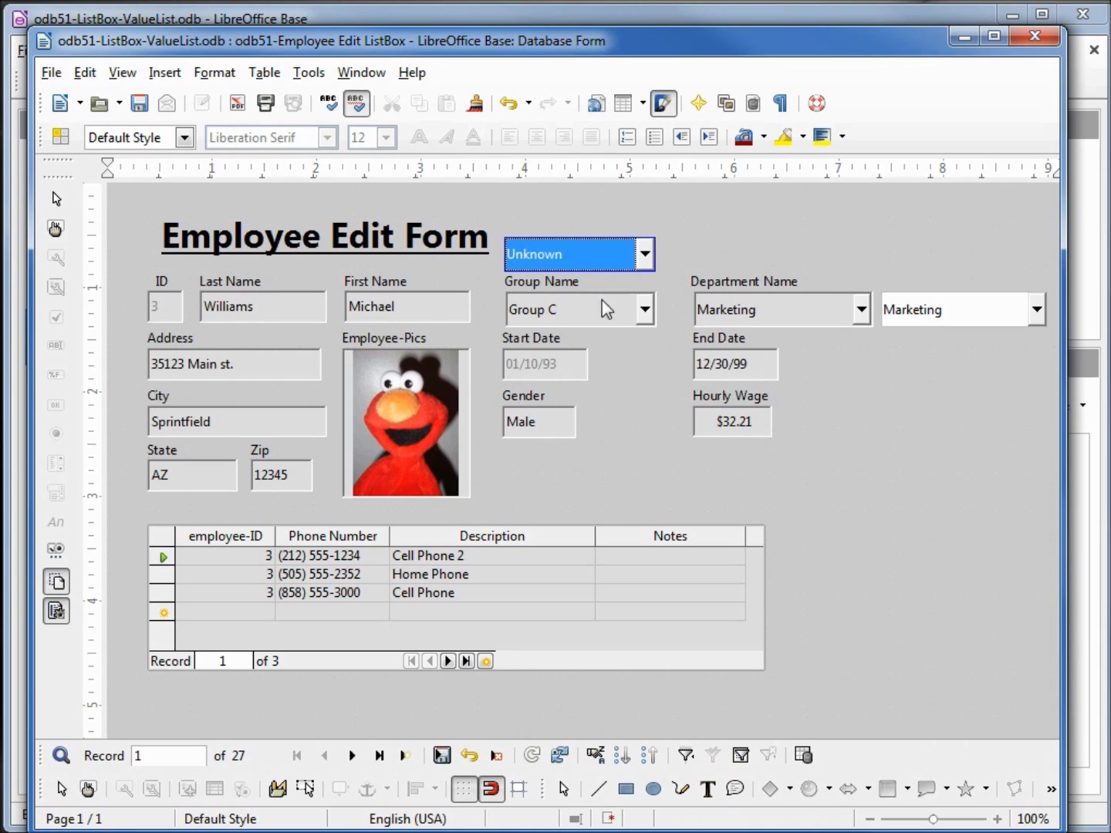
{"action": "left_click", "coordinate": [436, 760]}
{"action": "left_click", "coordinate": [140, 103]}
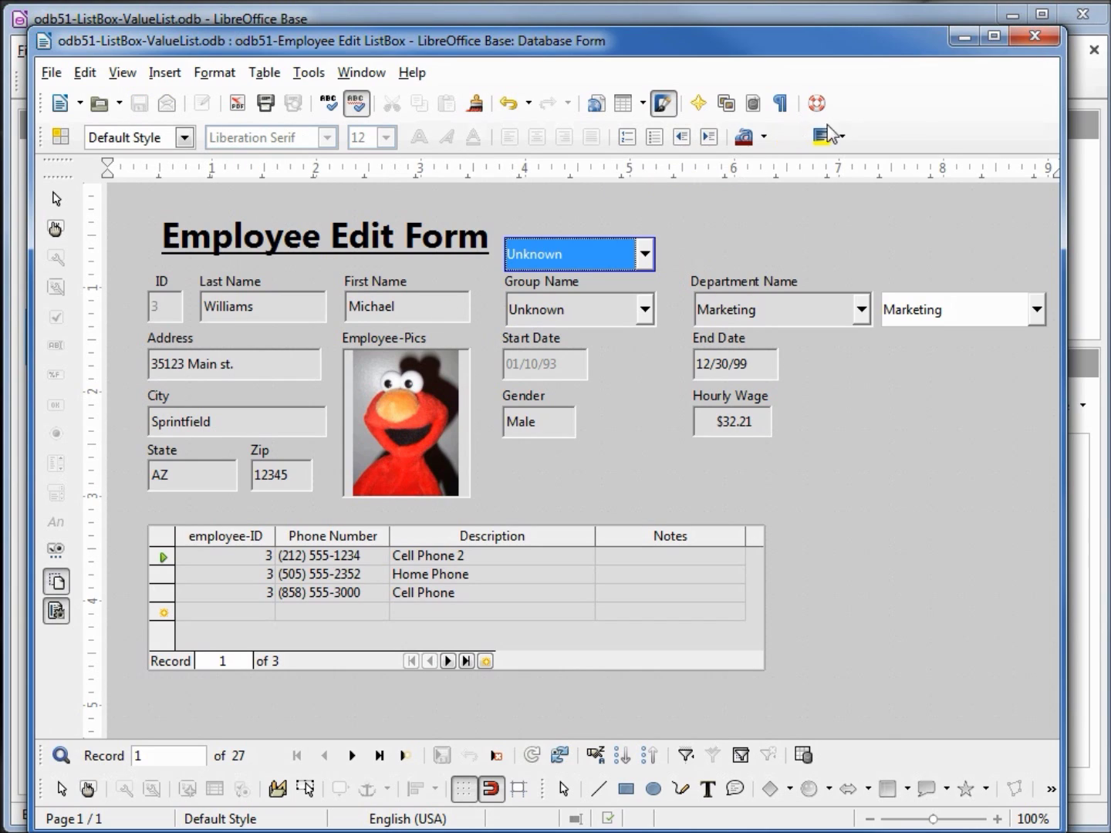
{"action": "left_click", "coordinate": [1031, 37]}
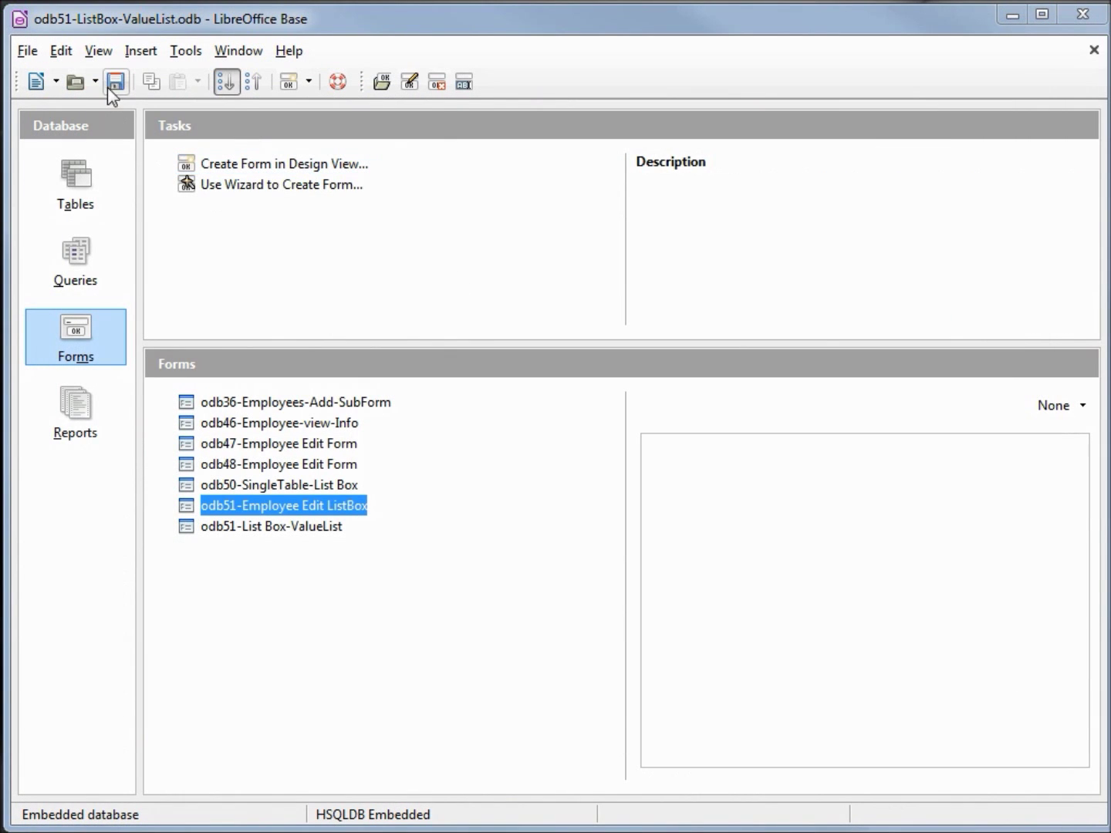